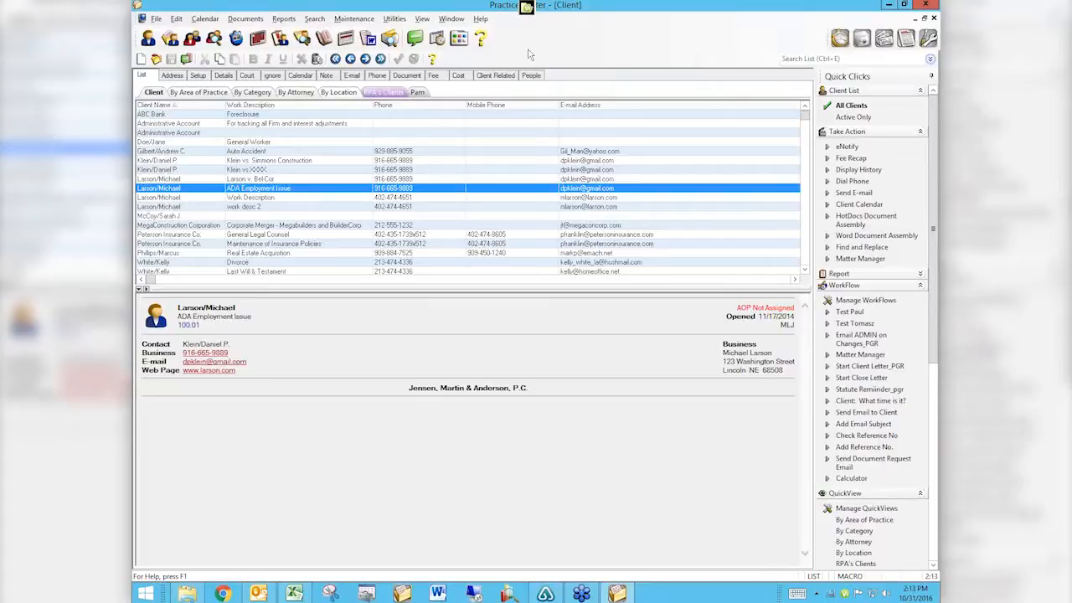
Open Calendar Plan Templates from the Calendar menu, select System Files and collapse Criminal Law.
click(210, 20)
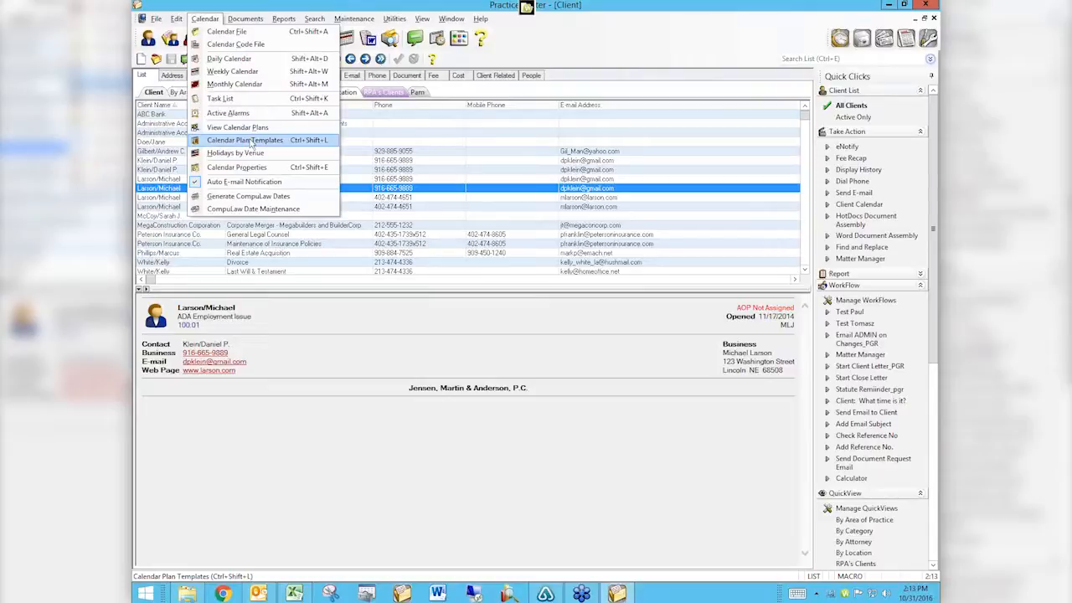
click(250, 141)
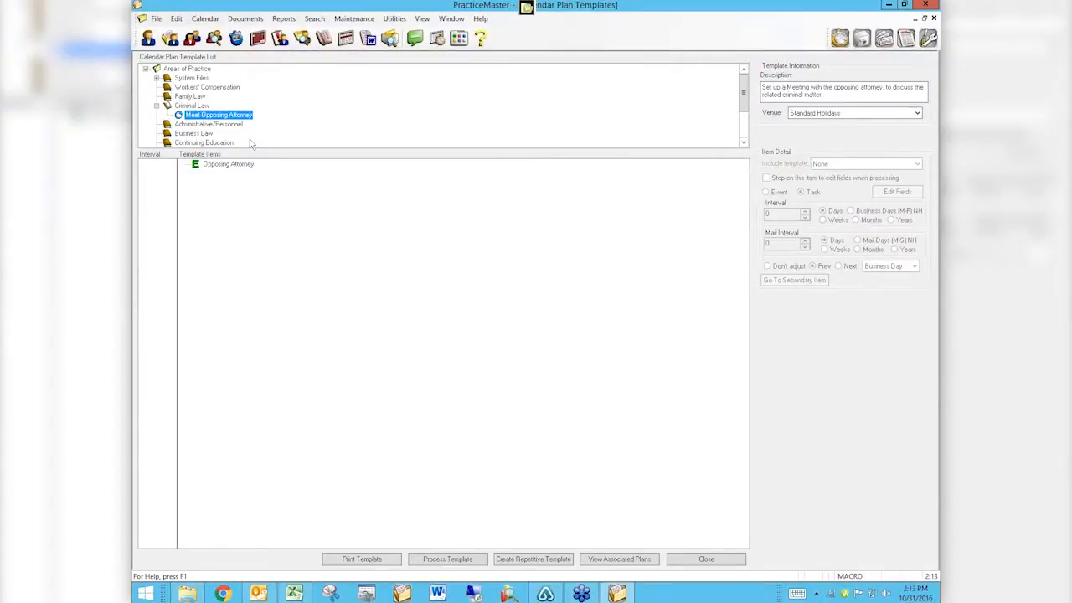
click(195, 78)
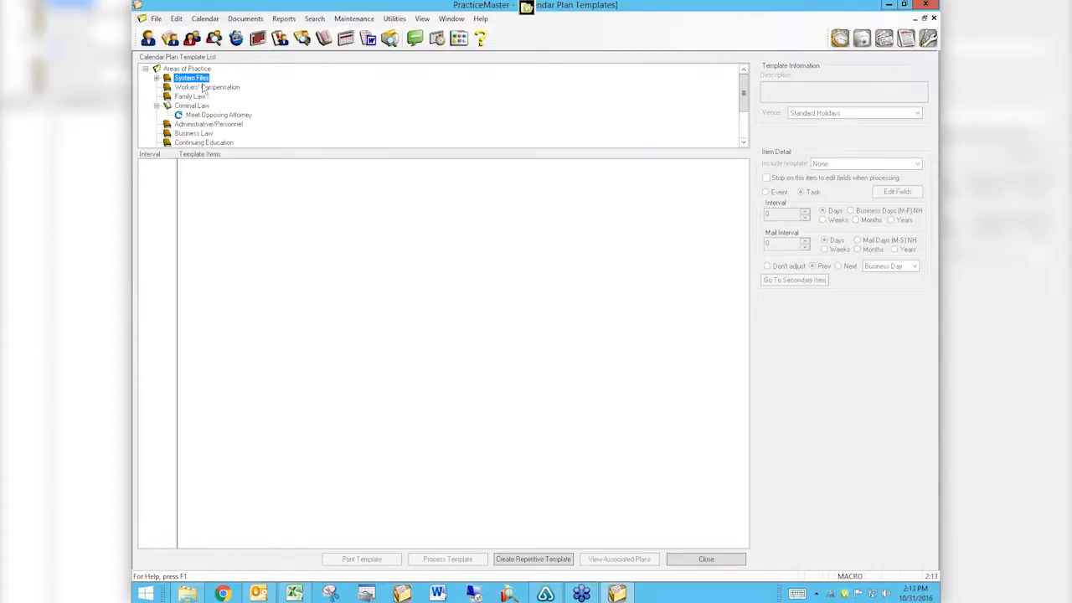
click(156, 105)
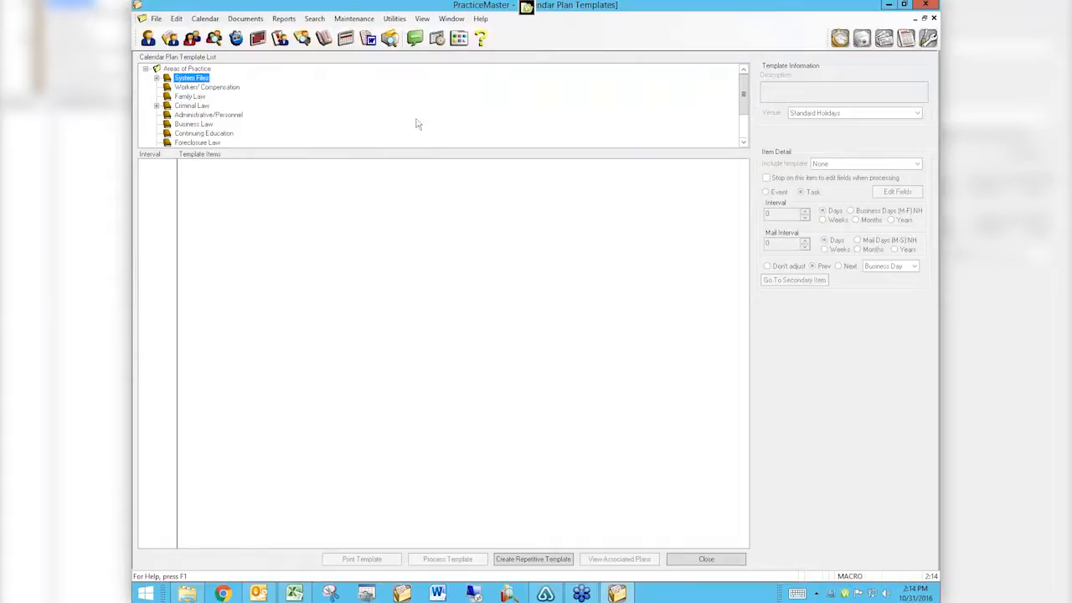
Add a System Files plan template named 'VUG - Probate' and select its key item.
right_click(199, 79)
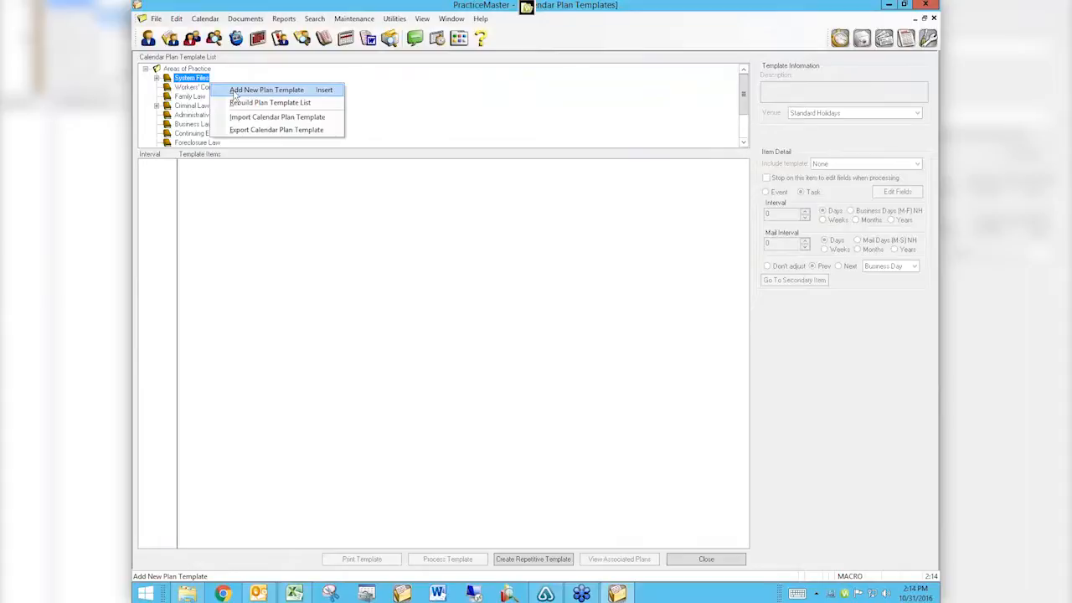
click(235, 90)
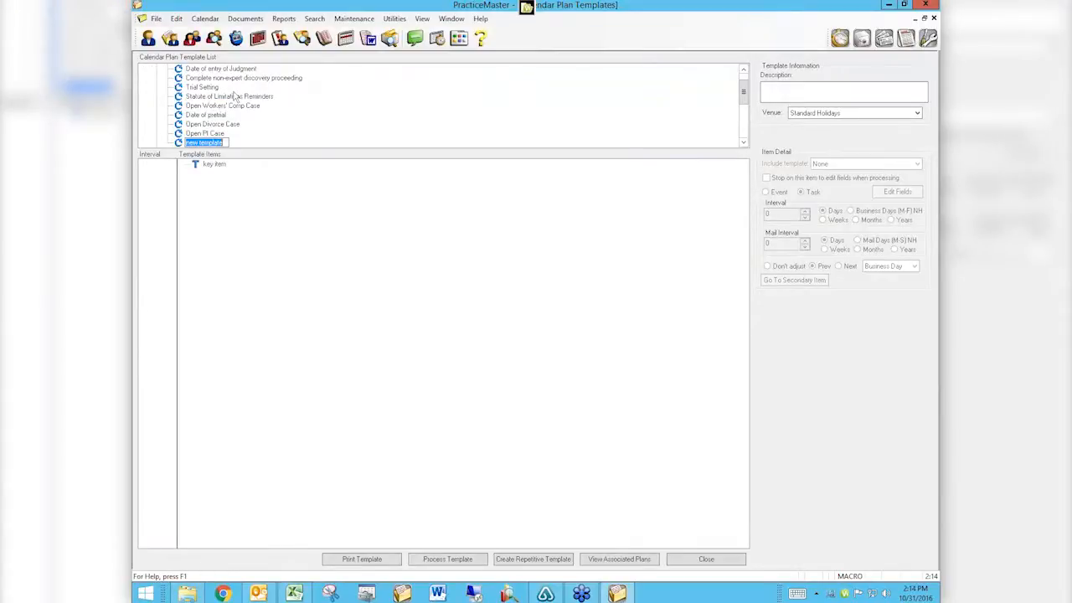
key(BackSpace)
text(VUG)
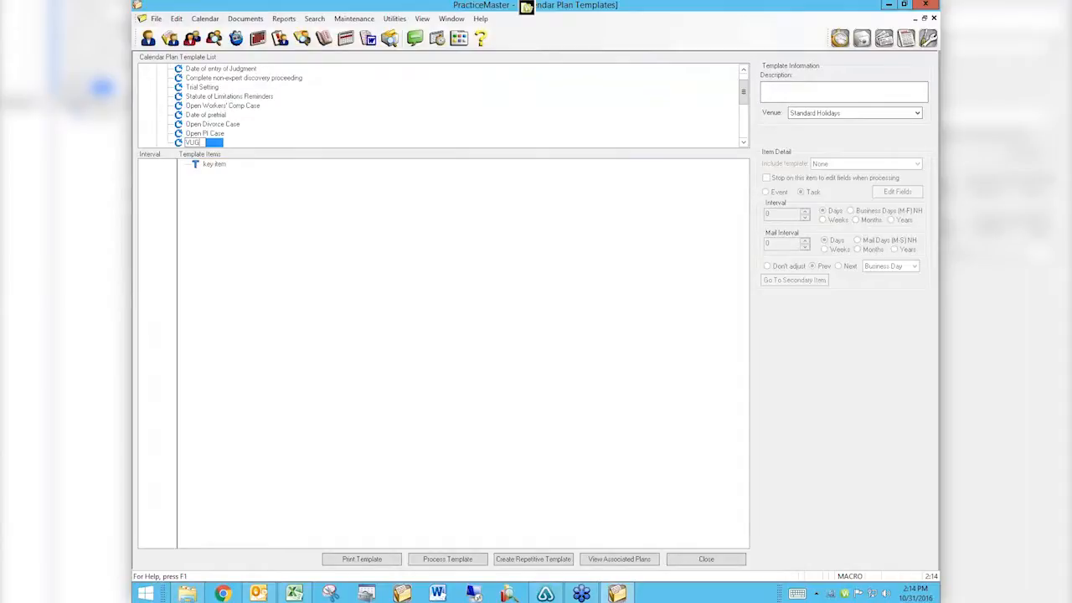
text(-)
text( PI)
text(obate)
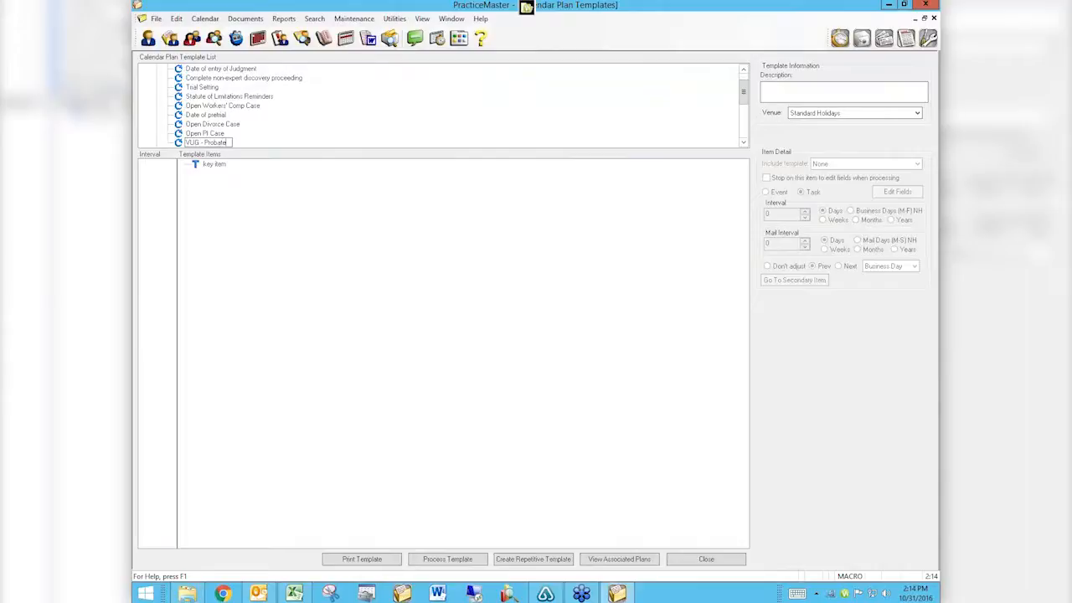
key(Return)
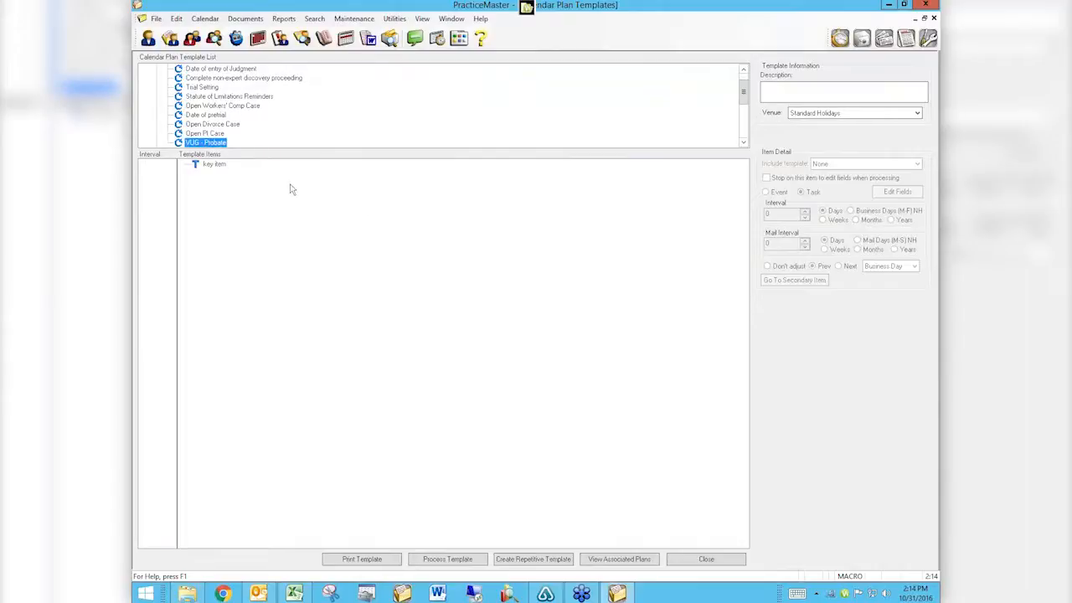
click(214, 165)
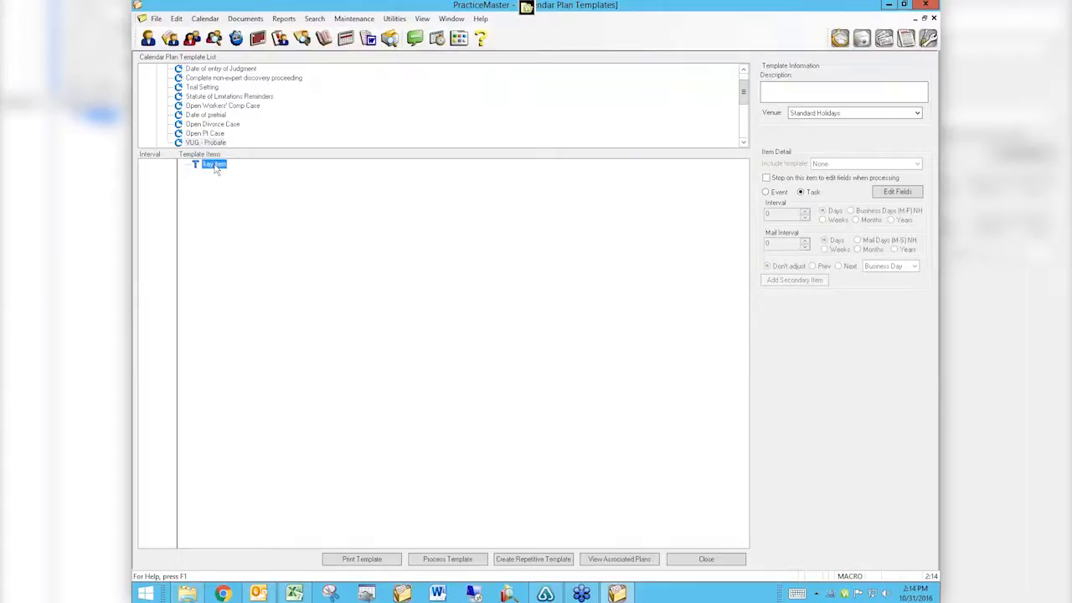
Enter 'Probate Template' as the template description.
click(798, 87)
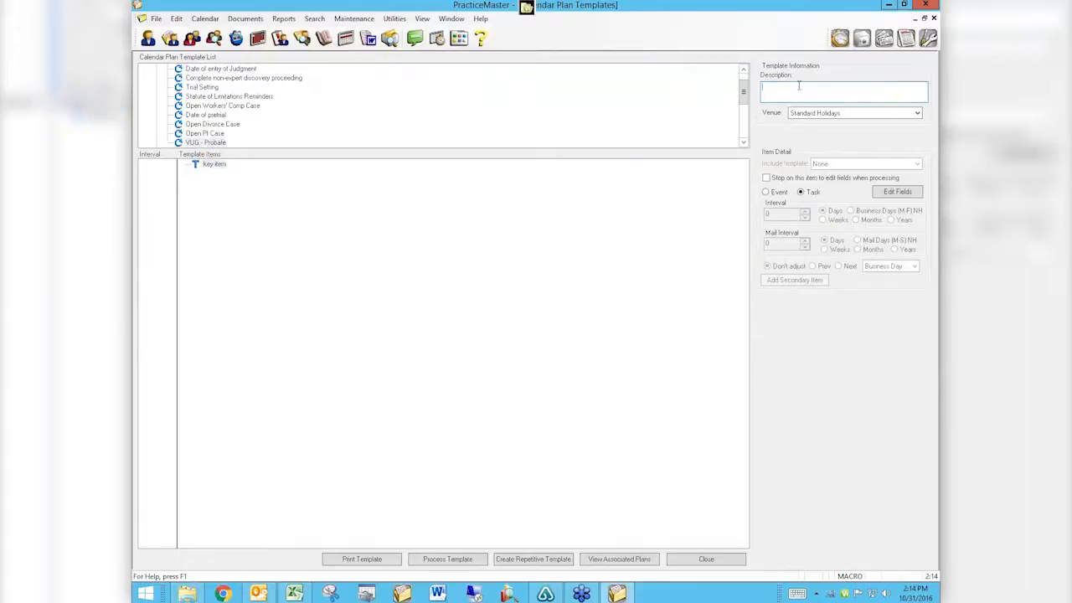
text(Date of Death)
click(213, 170)
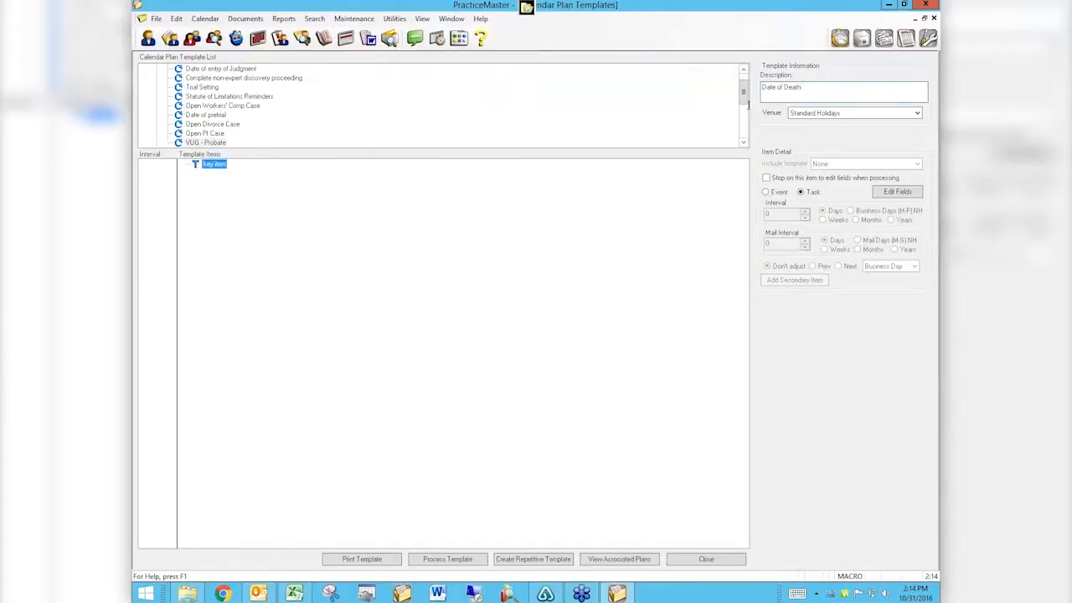
click(811, 88)
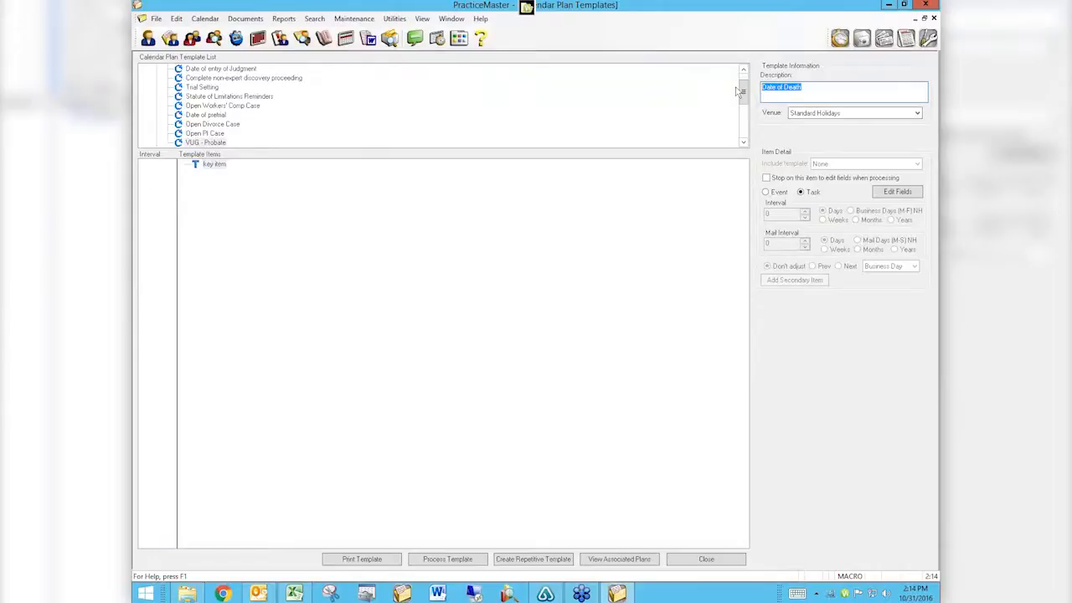
text(Probate Template)
Rename the template's key item to 'Date of Death'.
click(213, 164)
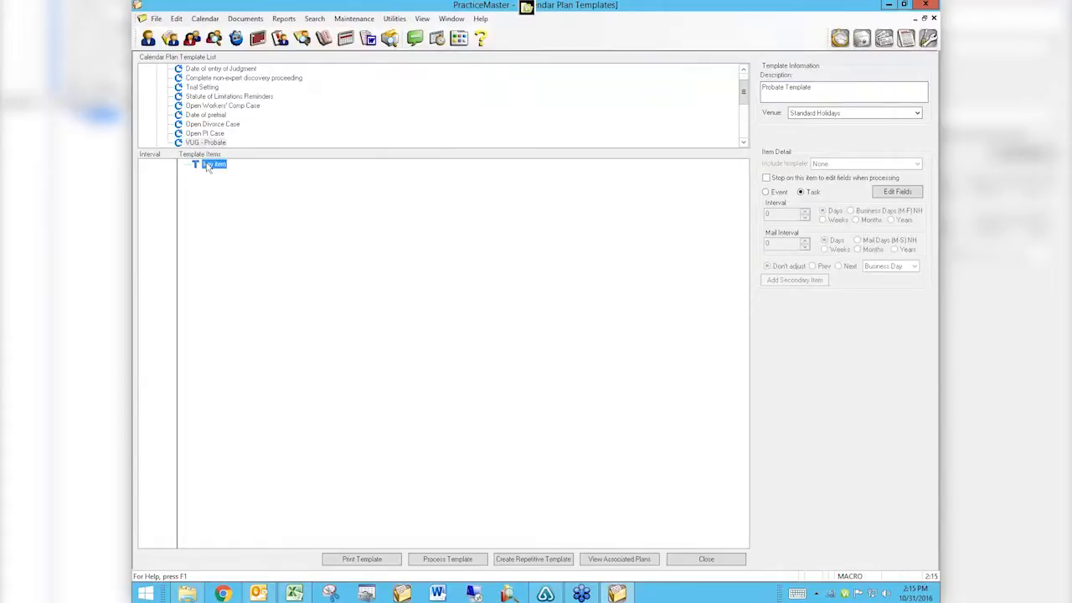
right_click(208, 166)
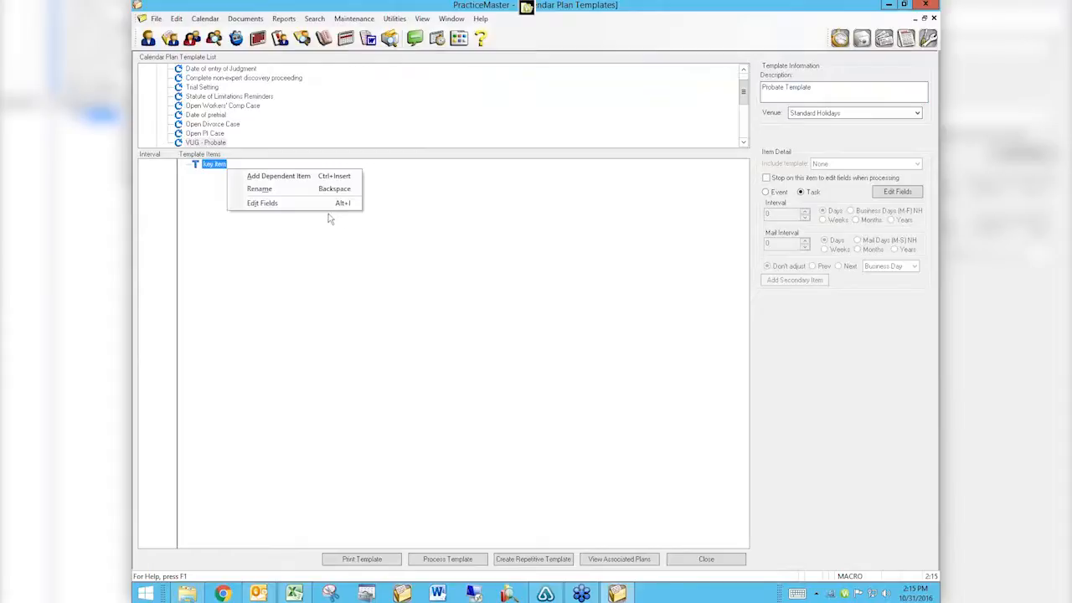
click(263, 191)
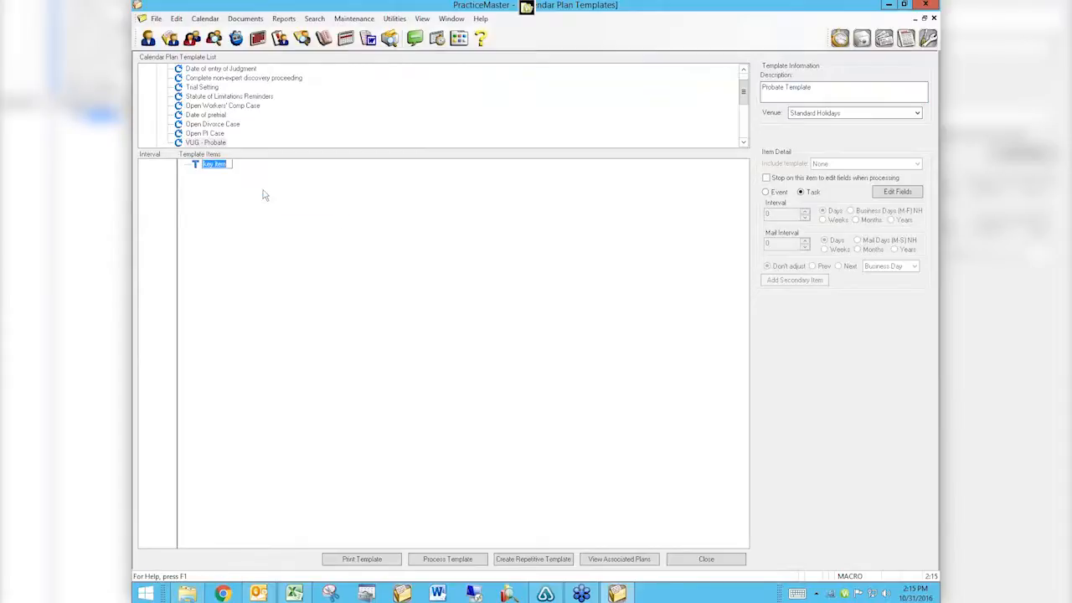
text(Date of Death)
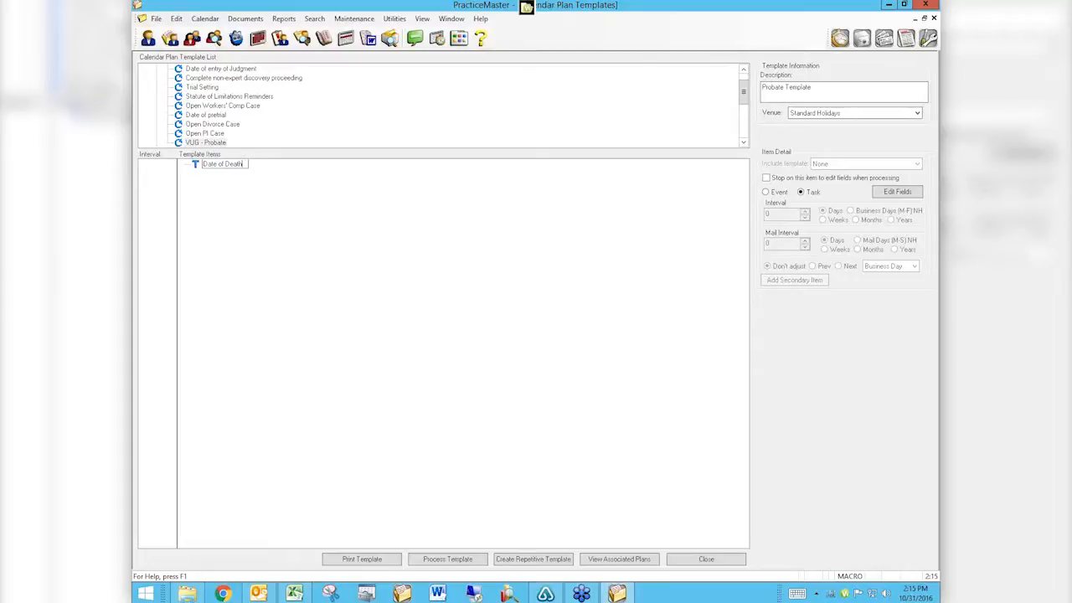
click(194, 166)
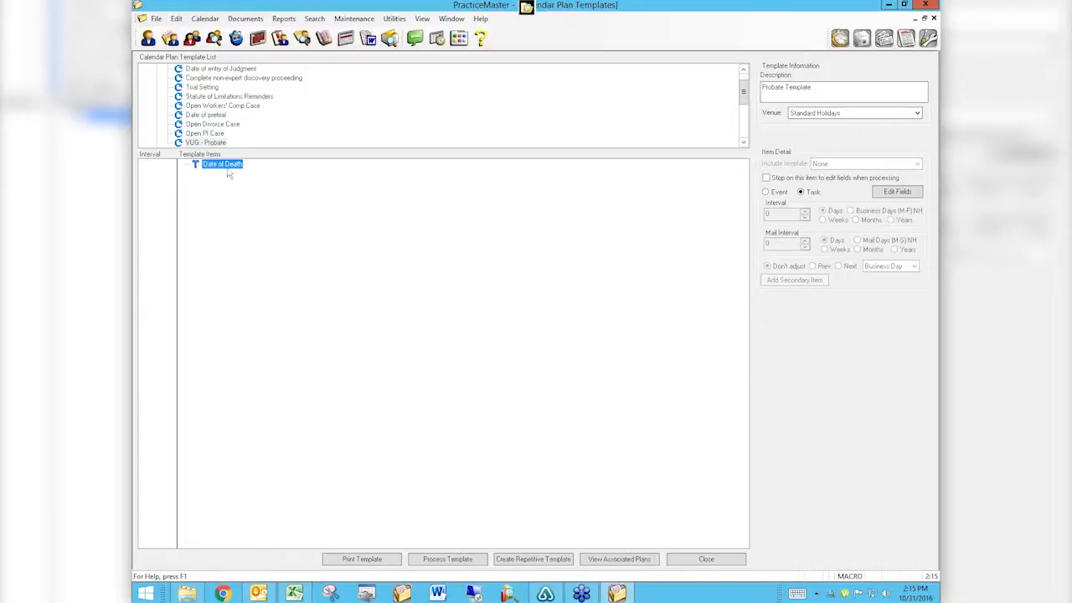
Add a dependent item 'Notify Mortician' under Date of Death with a 1-day interval.
right_click(224, 171)
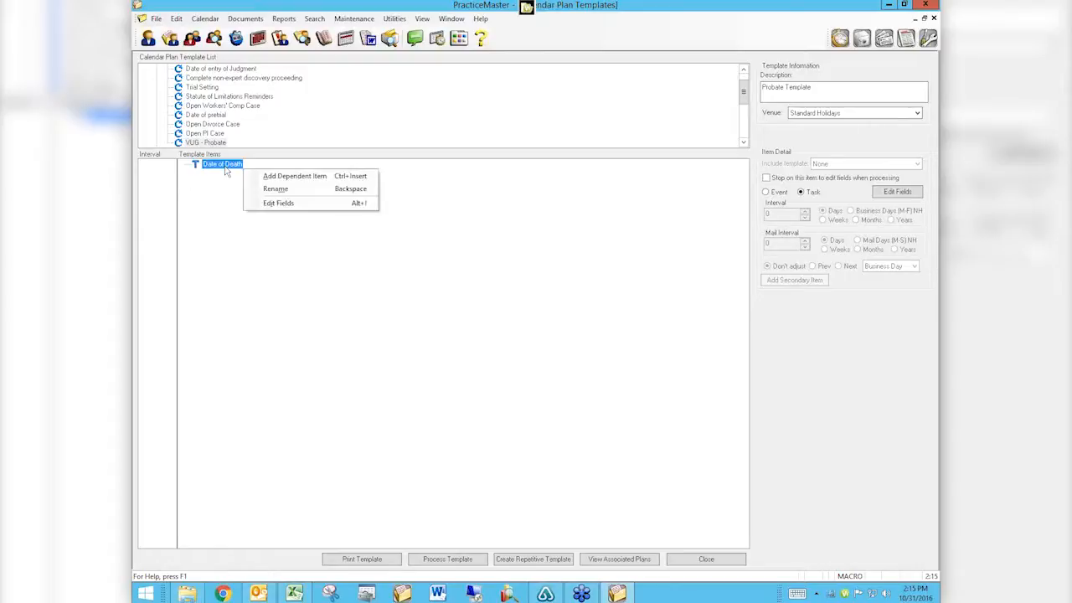
click(277, 177)
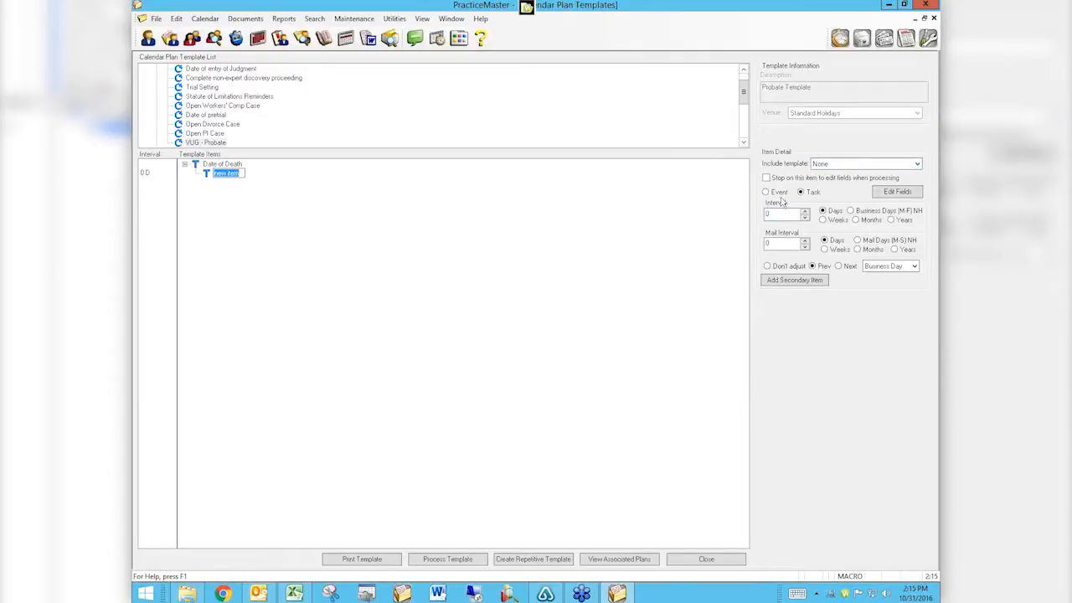
click(806, 212)
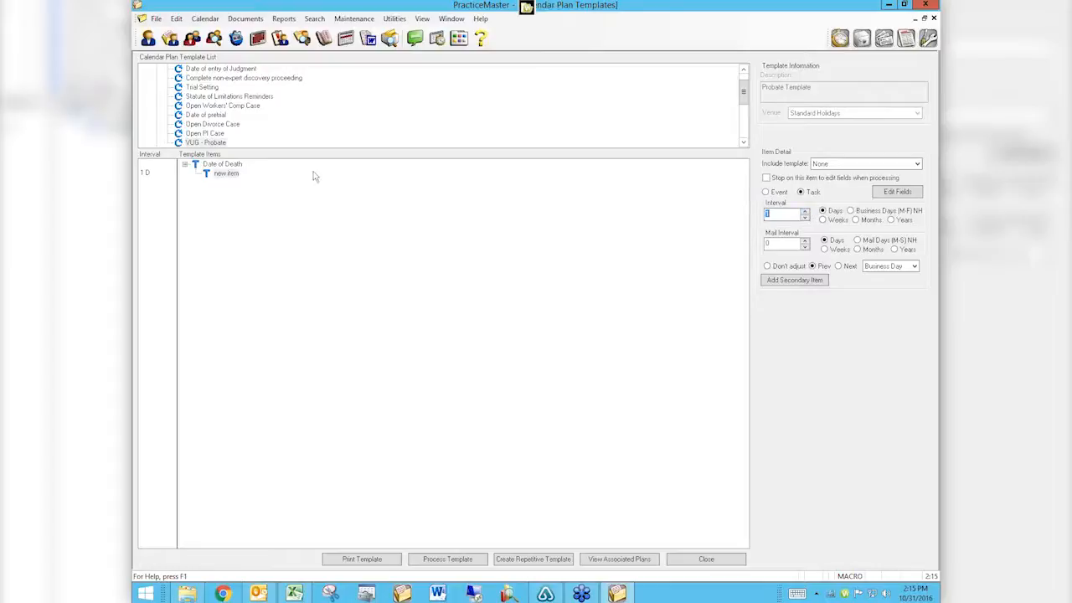
right_click(233, 177)
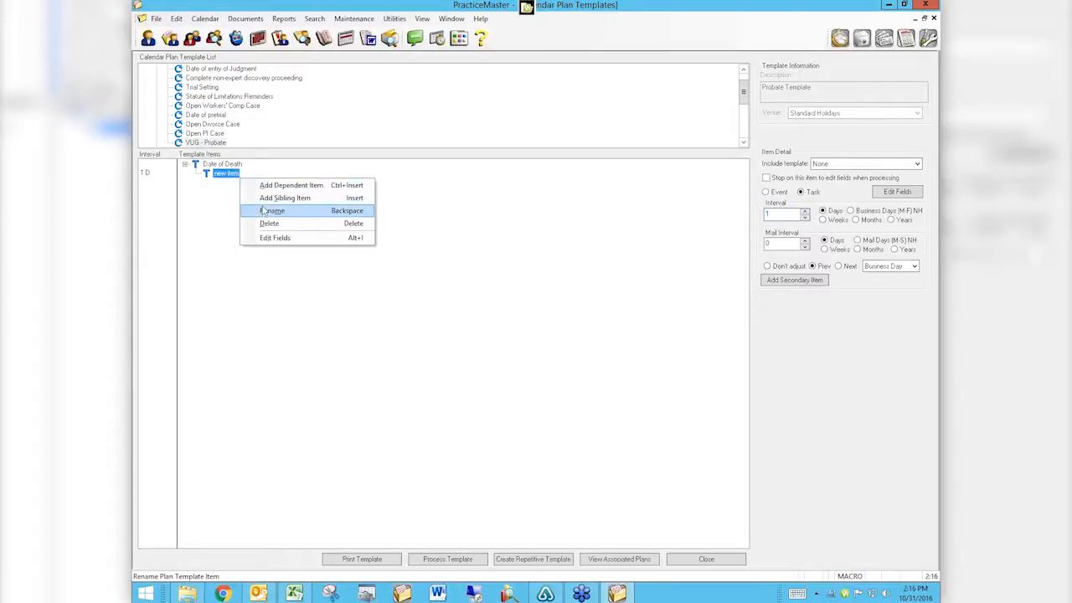
click(262, 212)
text(N)
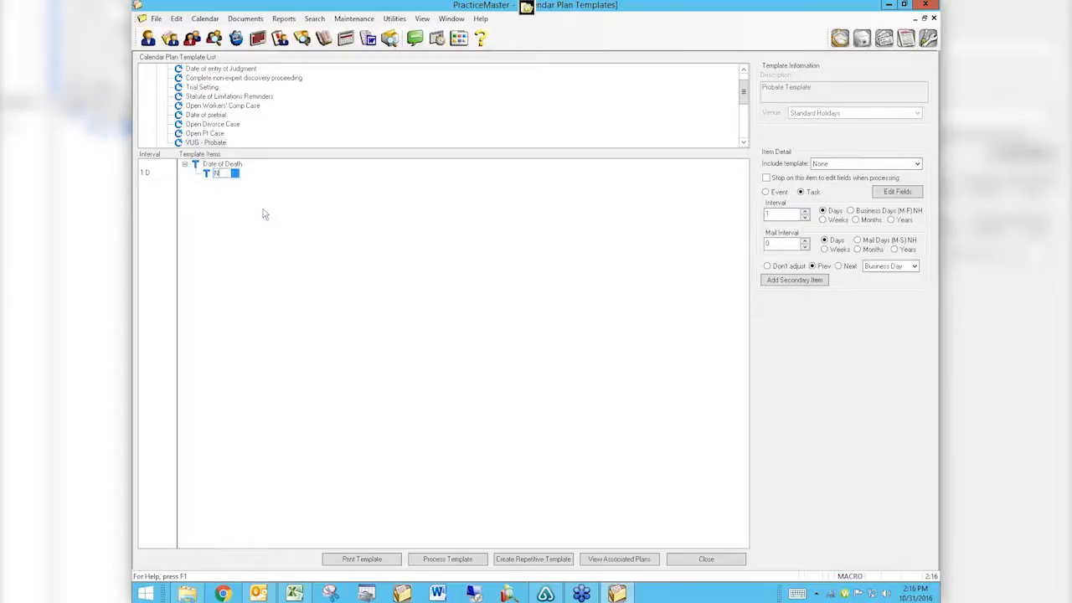
text(otify Mortician)
key(Return)
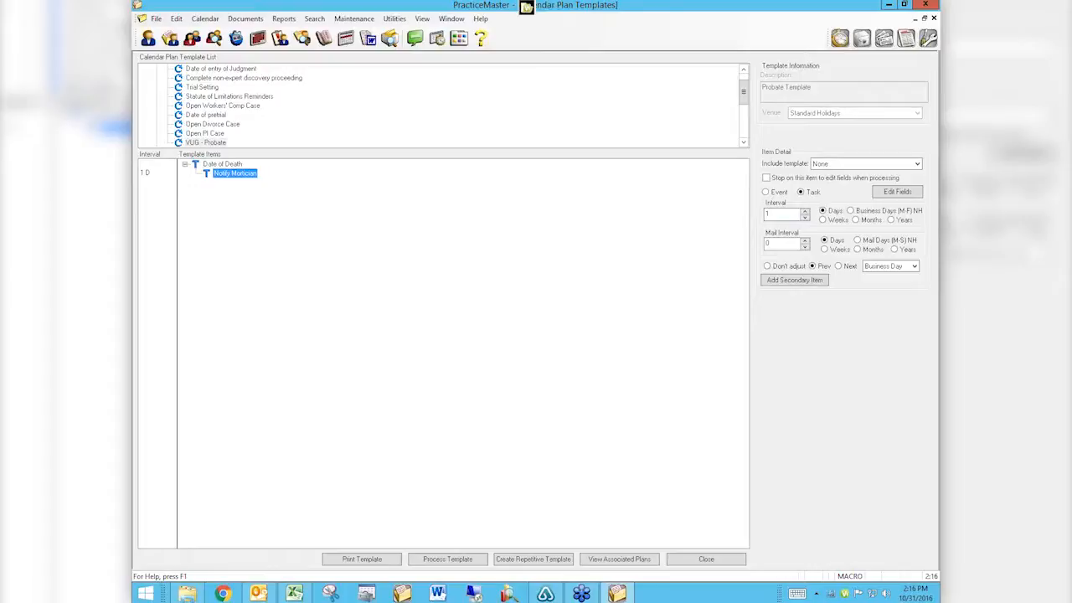
Add dependent items Notify Probate Court, File Initial Accounting and File Final Accounting under Date of Death.
right_click(216, 165)
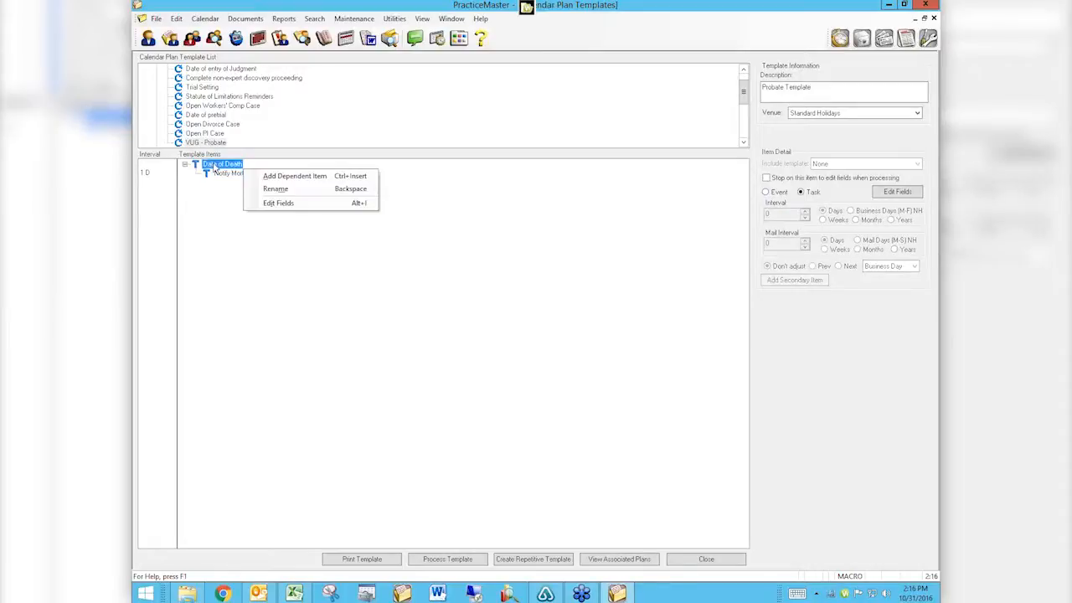
click(293, 176)
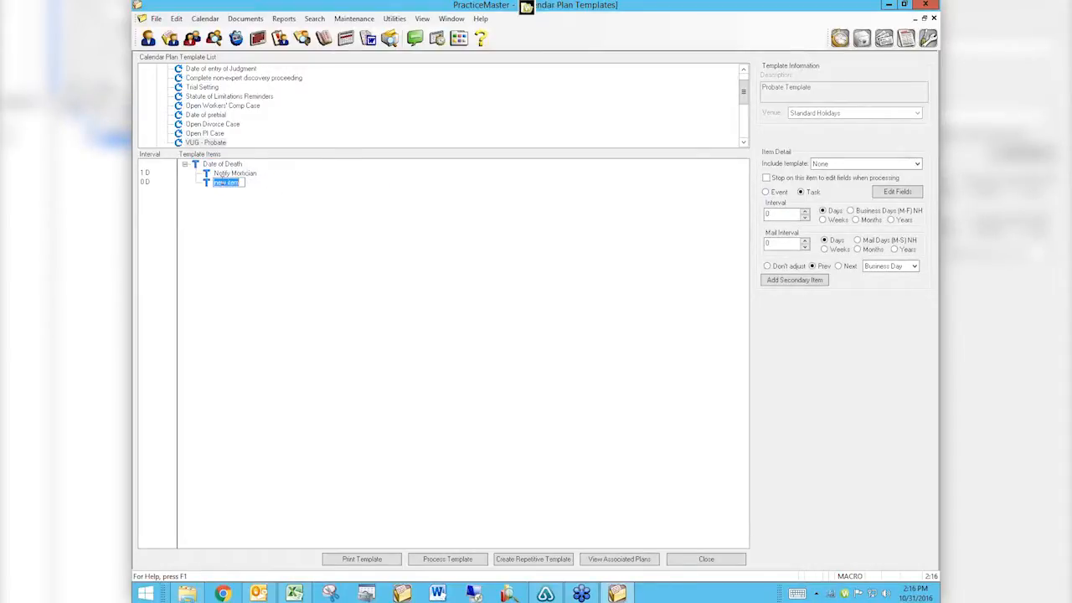
text(Notify Pl)
text(obate Court)
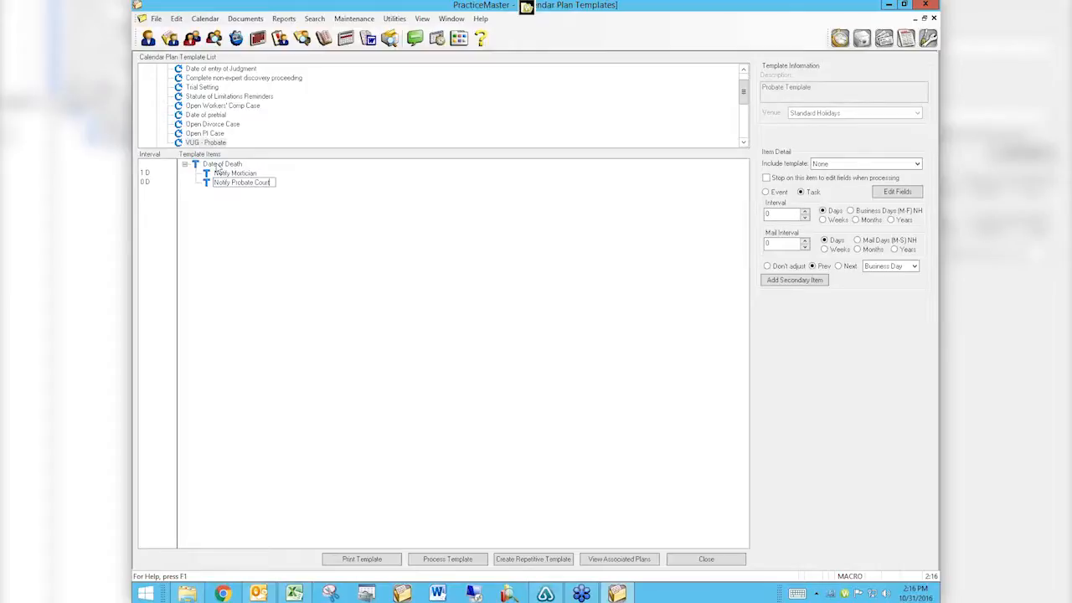
right_click(241, 168)
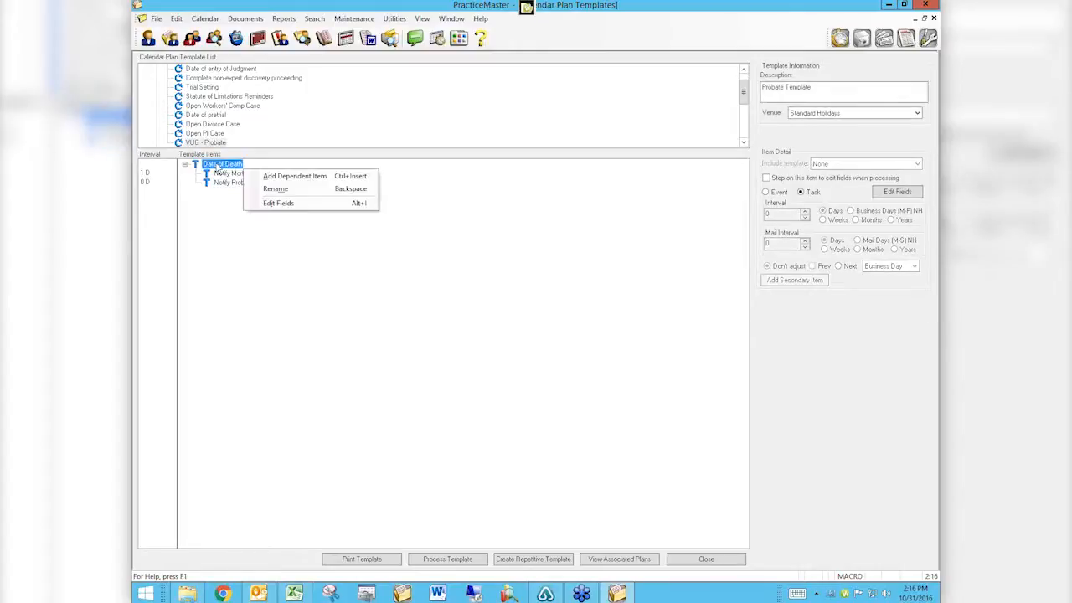
click(266, 176)
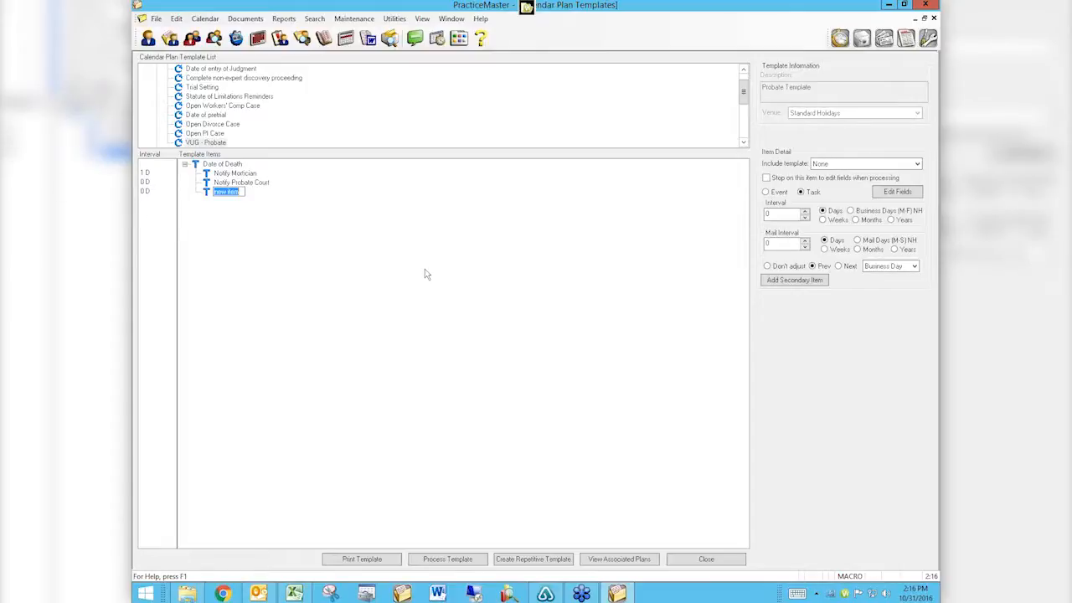
text(File I)
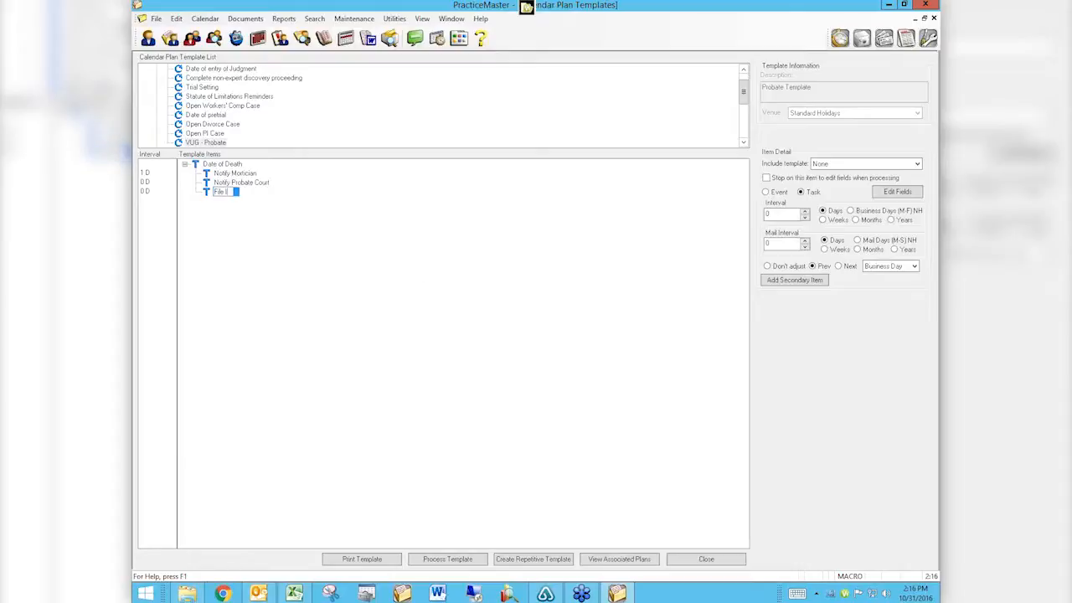
text(nitial Accounting)
key(Return)
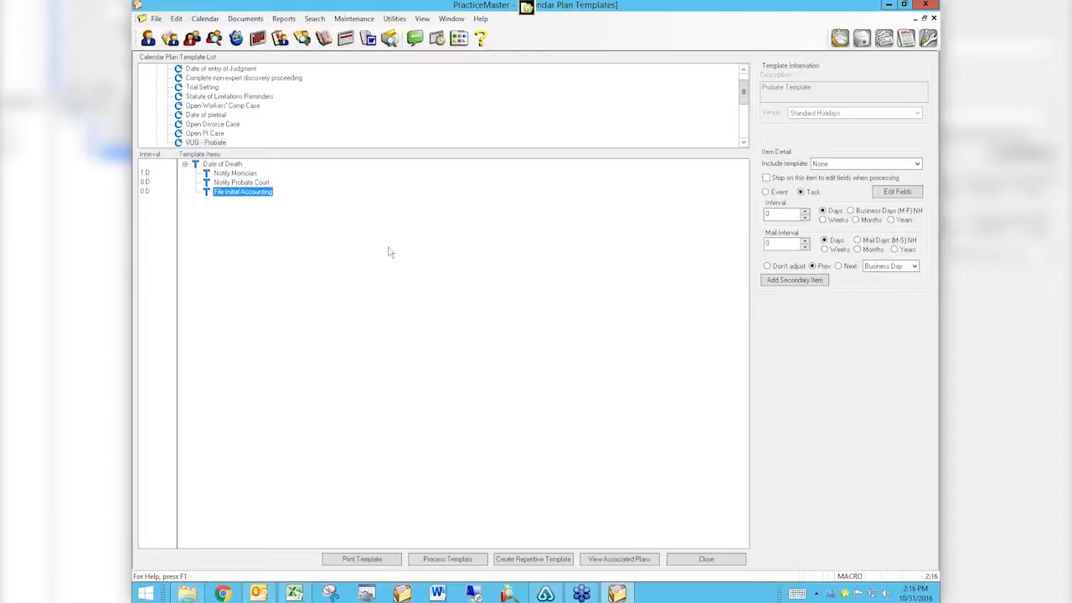
right_click(236, 168)
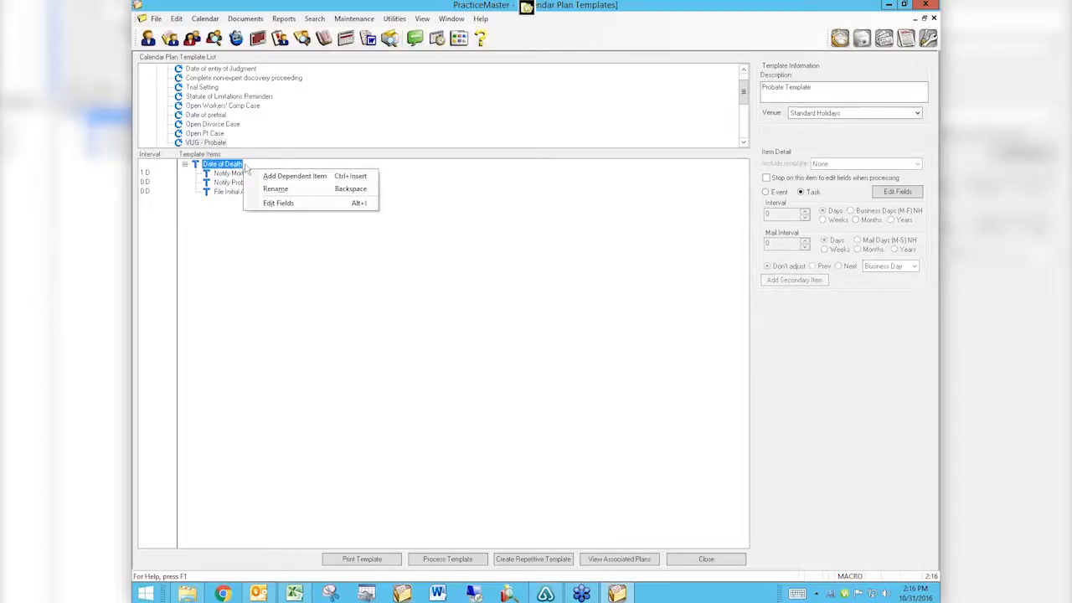
click(293, 176)
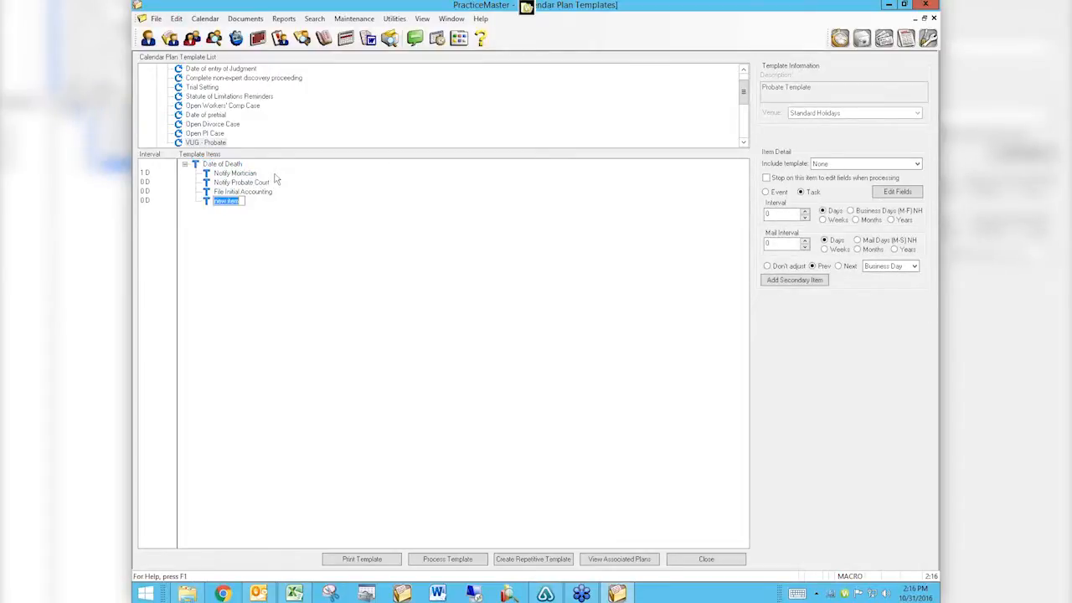
text(File)
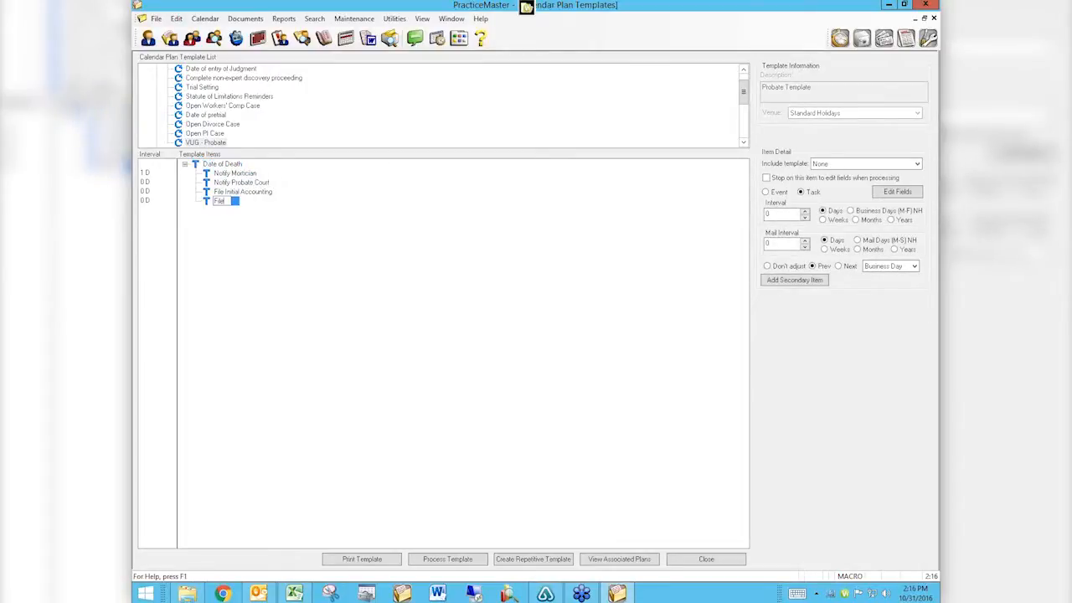
text( Final Accounting)
key(Return)
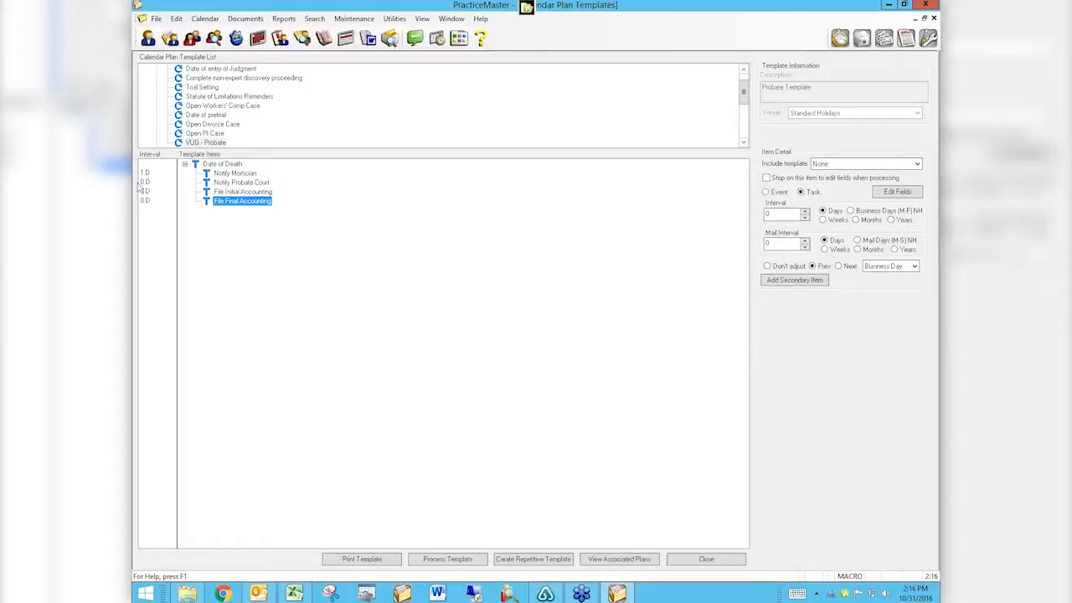
Set intervals: Notify Probate Court 3 days, File Initial Accounting 1 month, File Final Accounting 6 months.
click(235, 182)
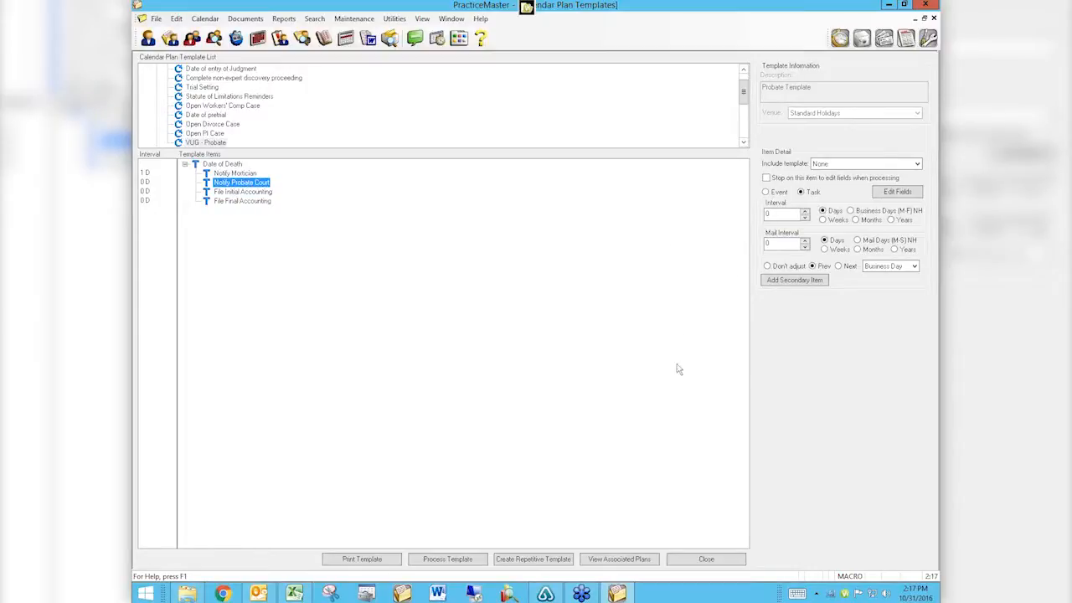
click(802, 211)
click(802, 212)
click(802, 212)
click(802, 212)
click(802, 212)
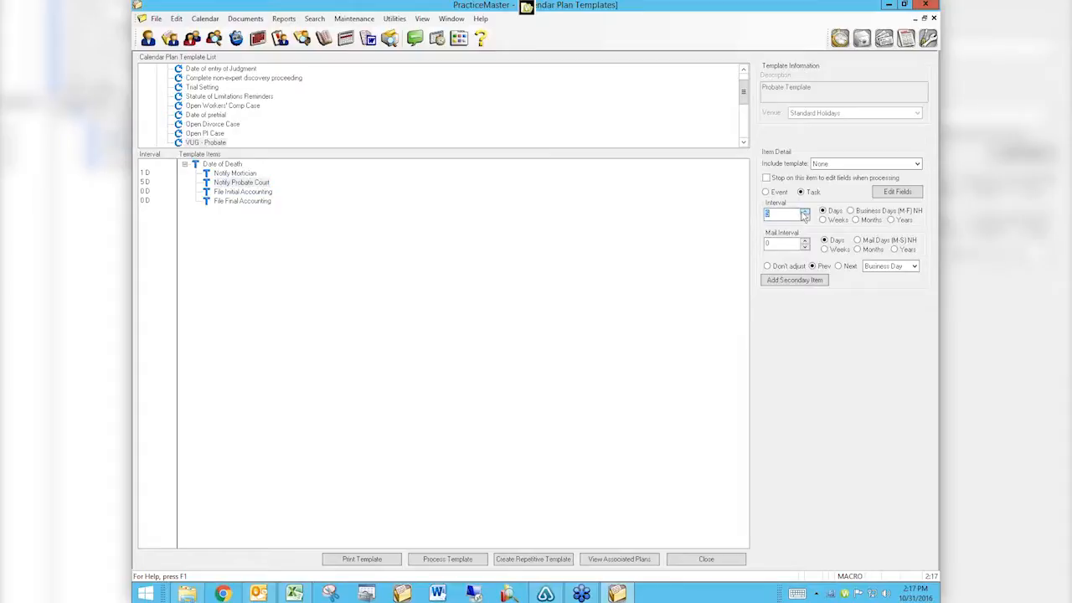
click(805, 219)
click(220, 194)
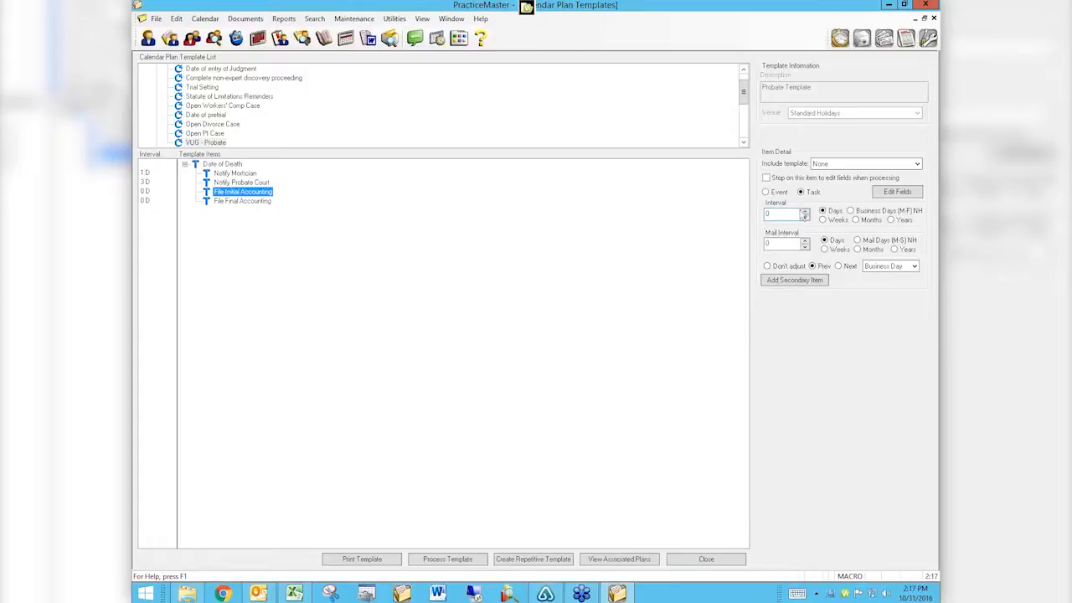
click(805, 214)
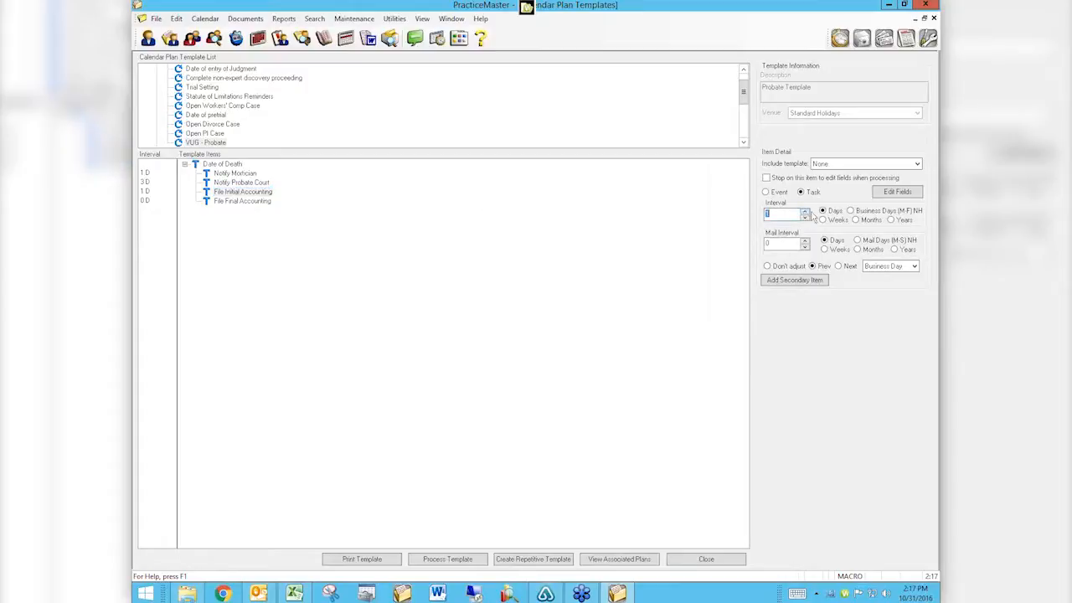
click(855, 220)
click(248, 214)
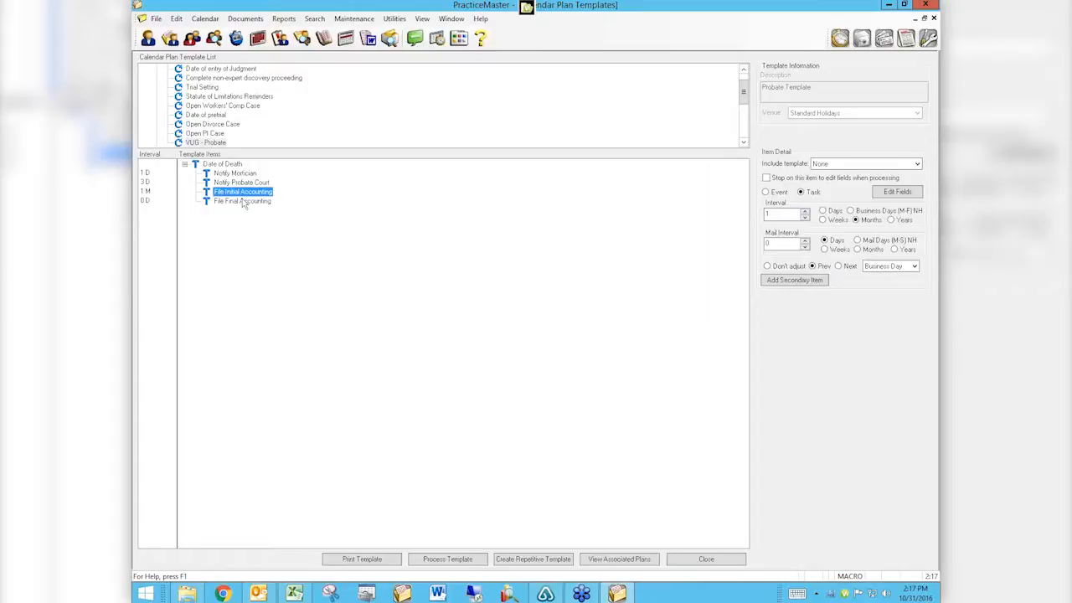
click(243, 202)
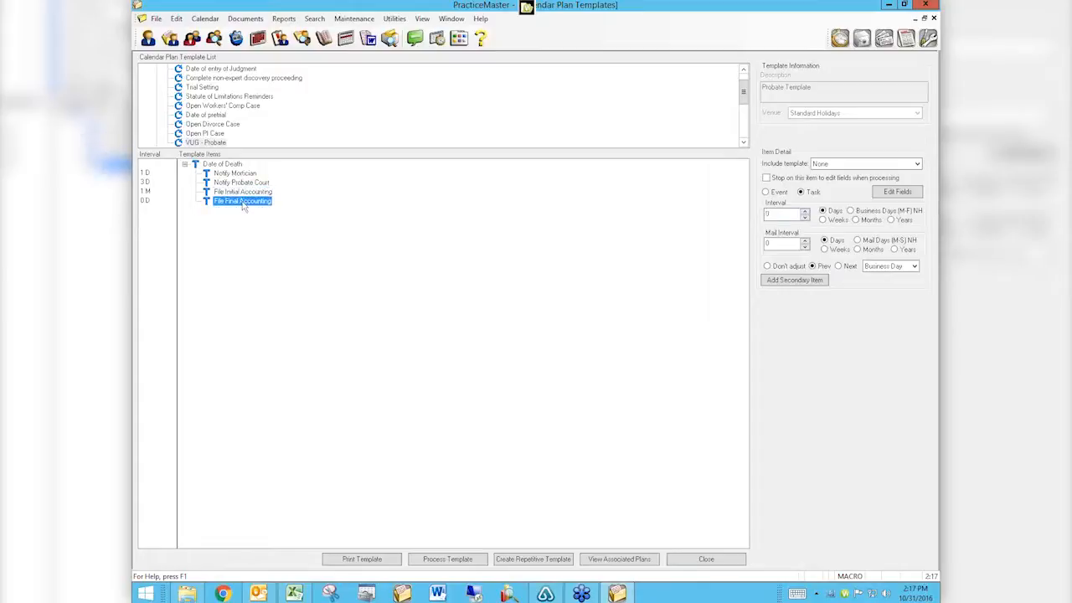
click(797, 211)
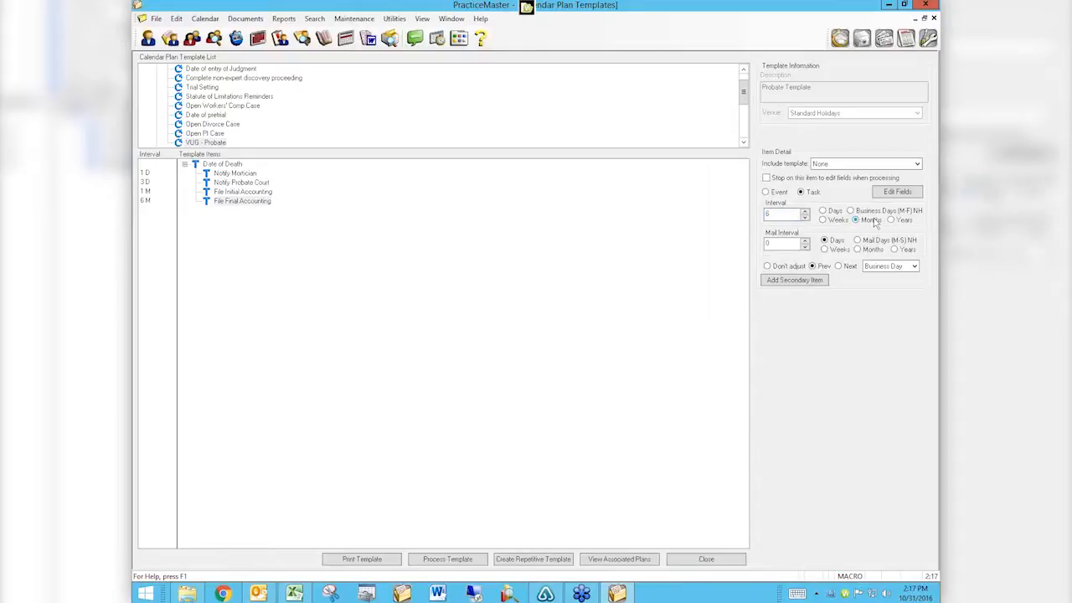
click(259, 205)
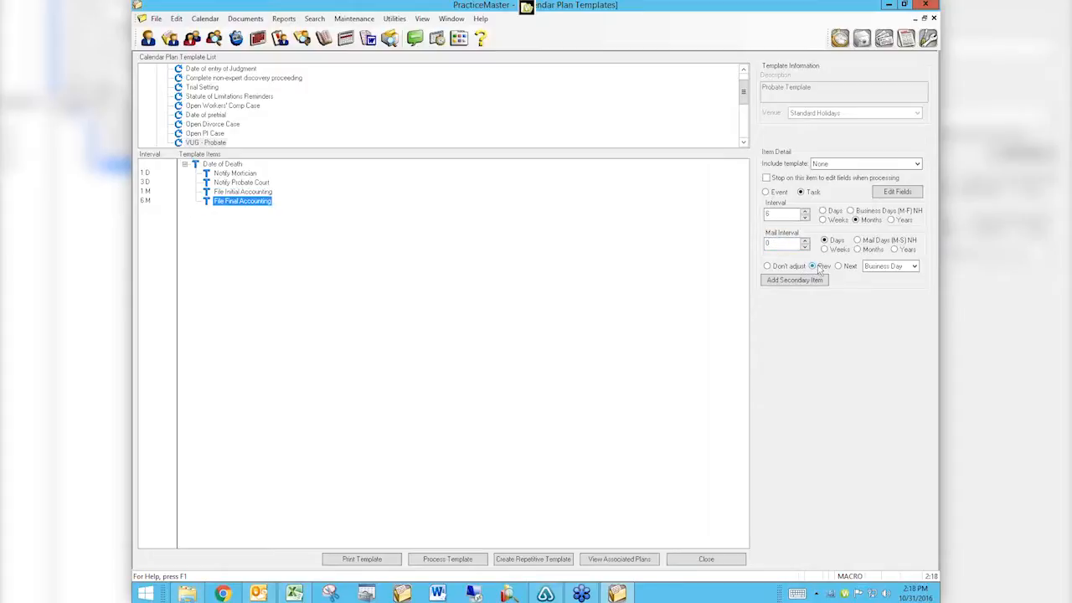
click(891, 267)
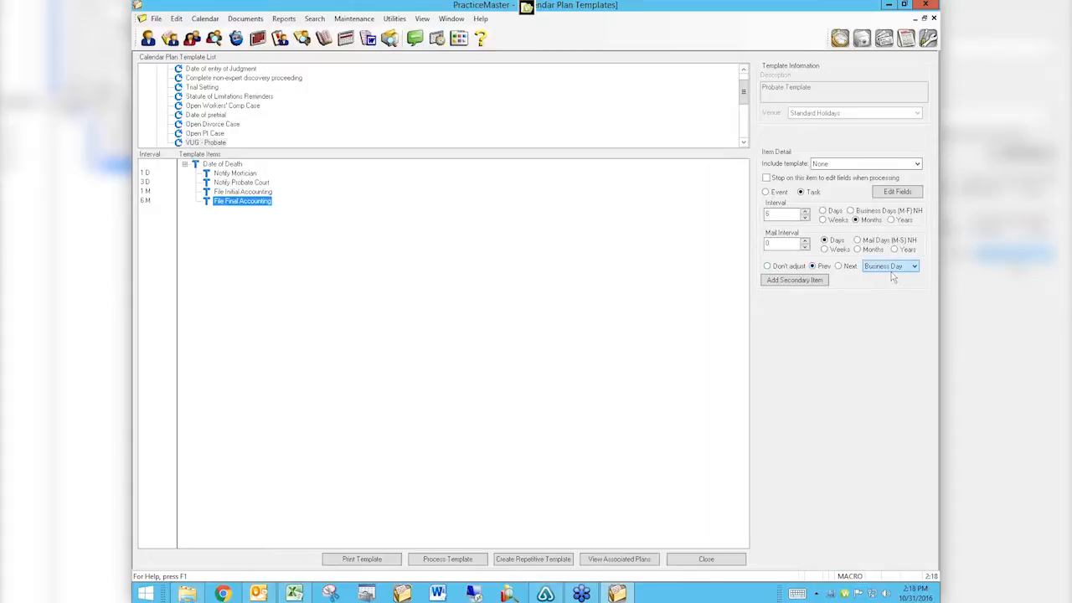
click(778, 213)
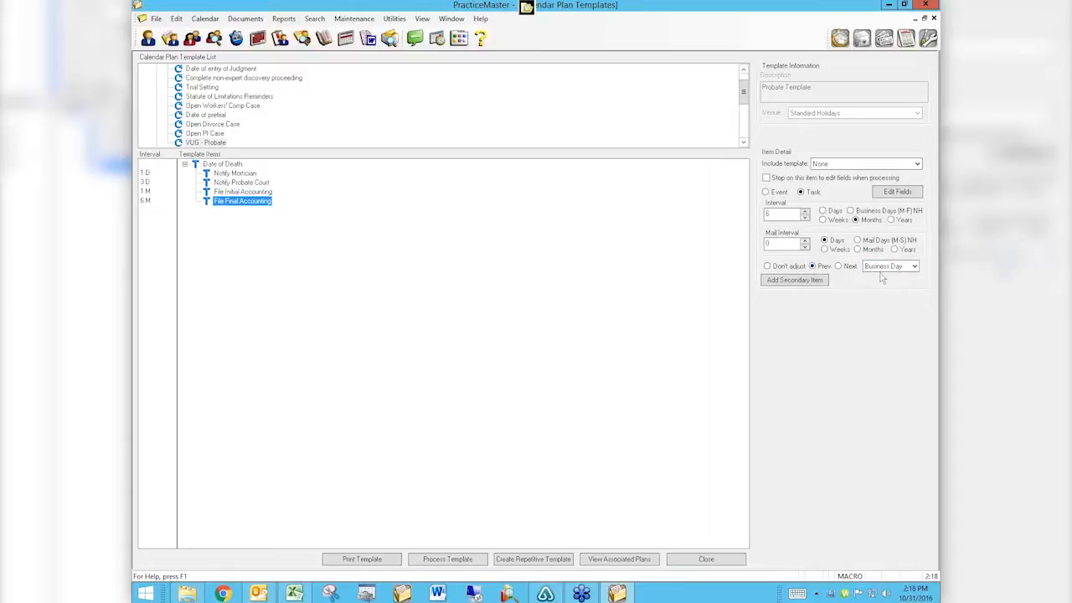
click(785, 243)
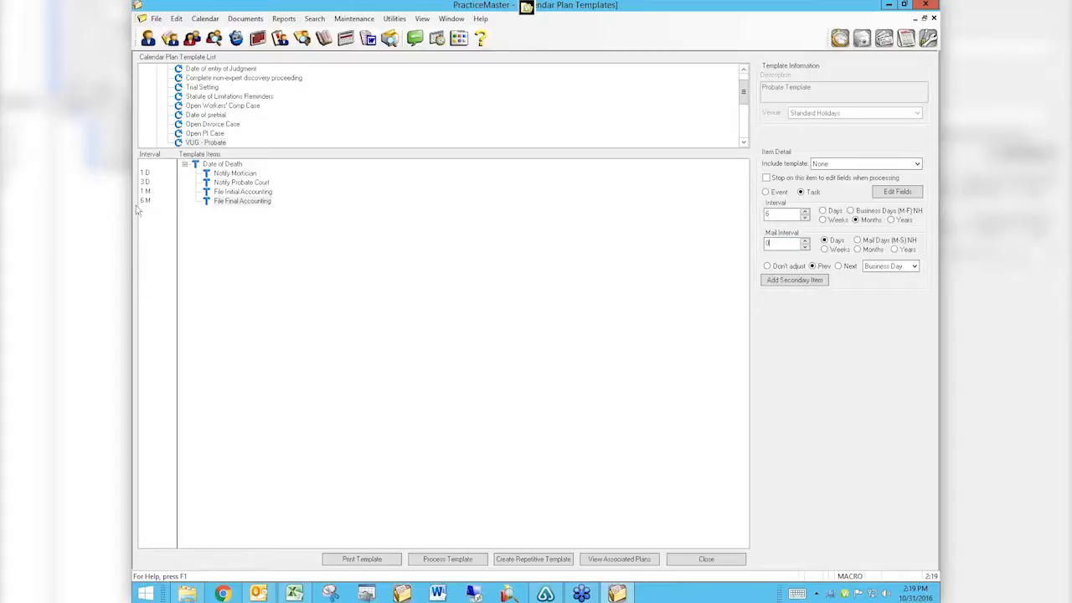
right_click(238, 205)
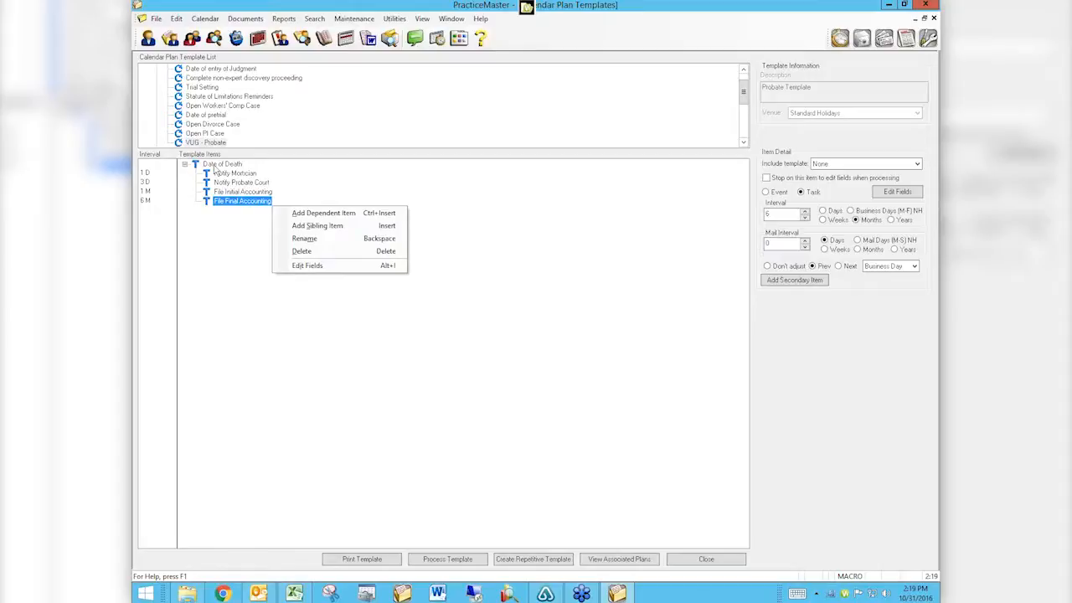
click(333, 214)
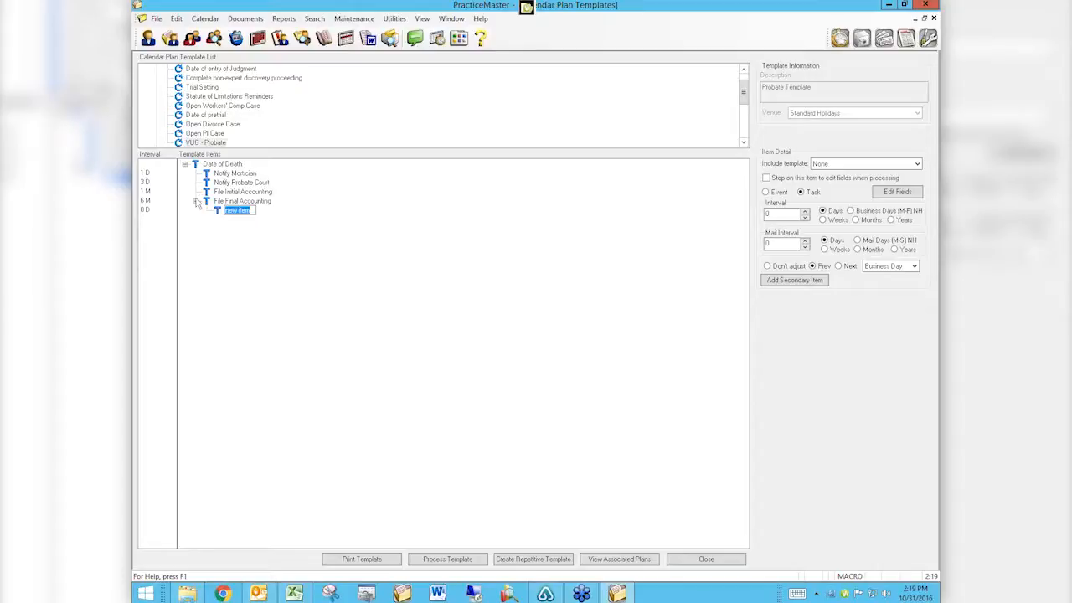
click(289, 216)
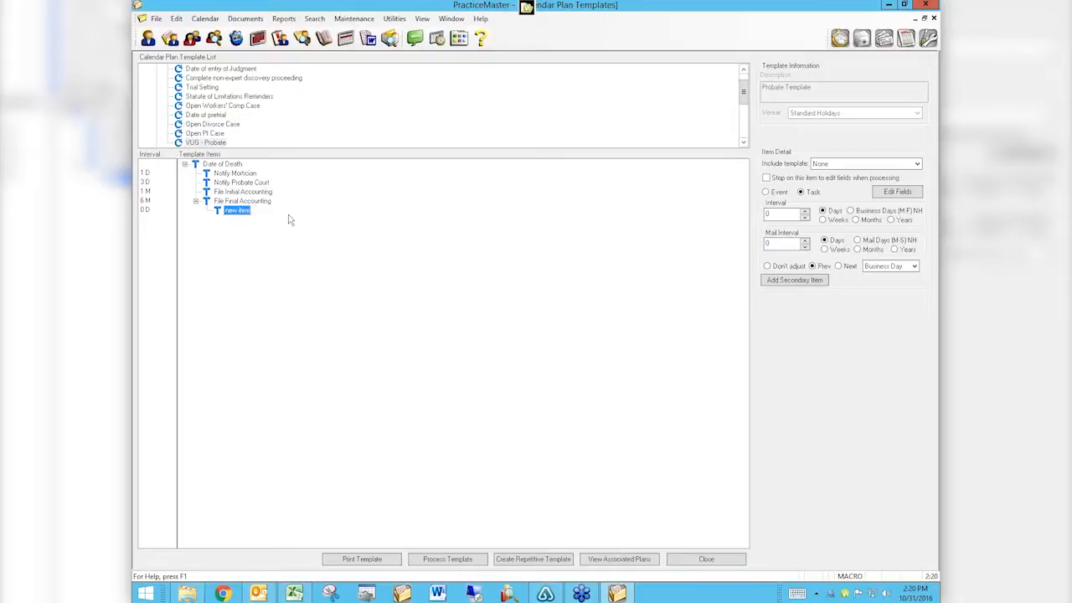
right_click(236, 215)
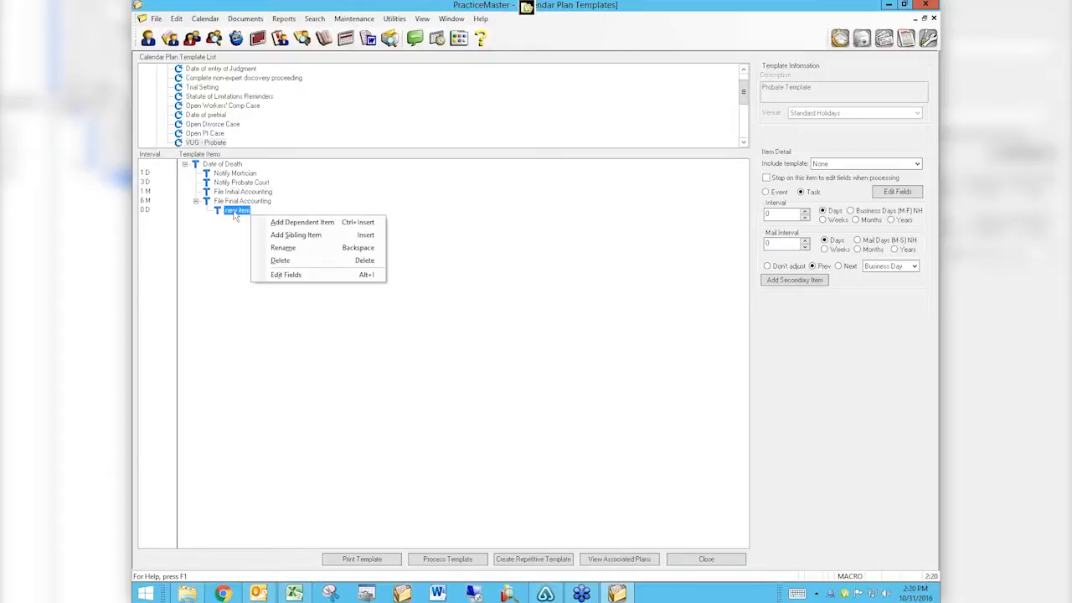
click(280, 261)
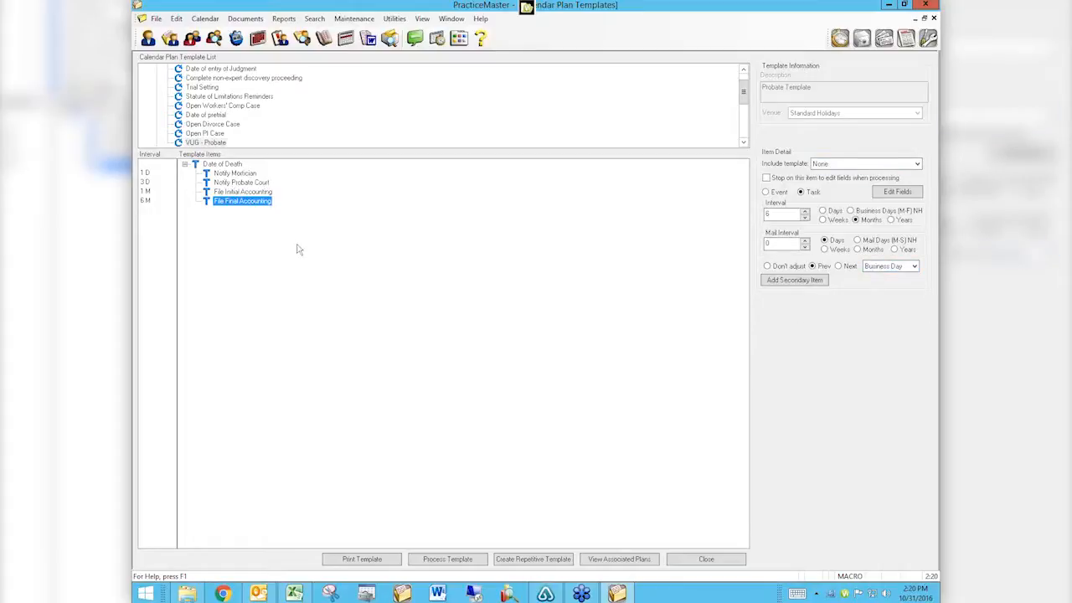
Open Notify Mortician's full calendar fields to review them, then close the dialog.
click(236, 173)
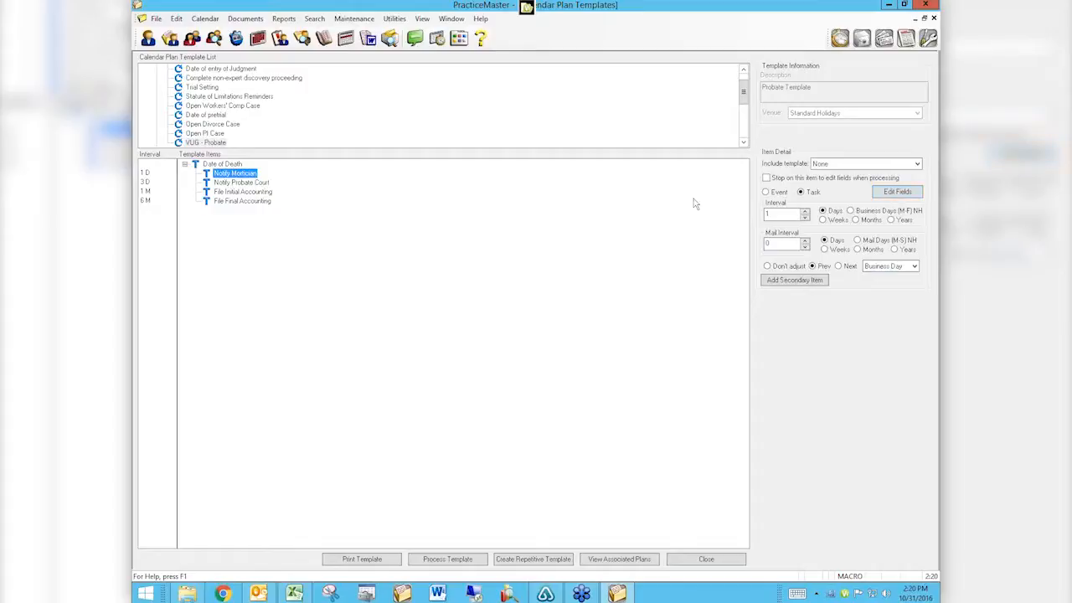
click(911, 194)
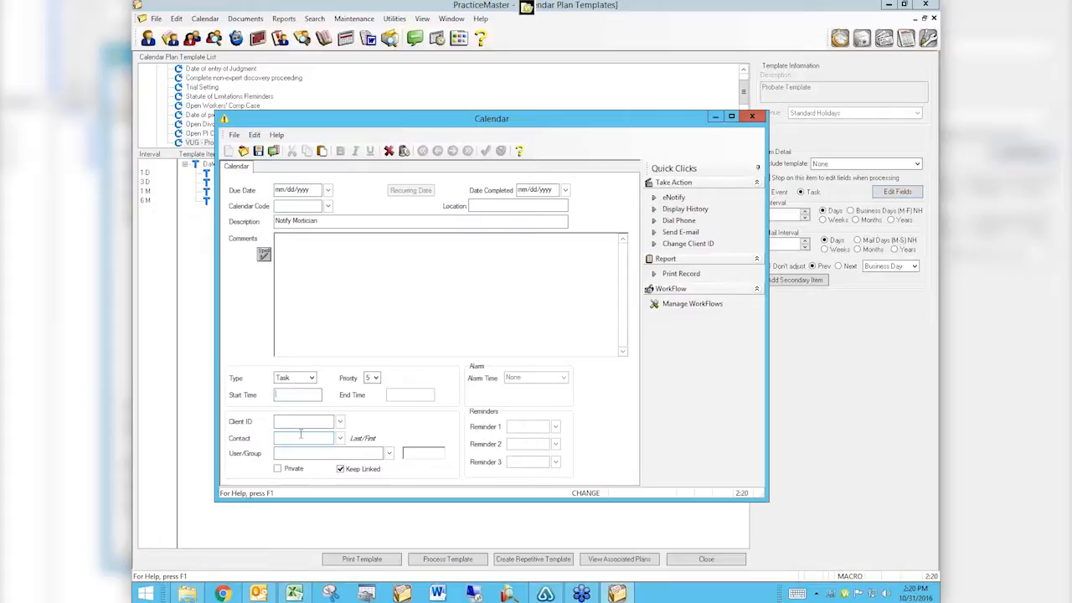
click(754, 118)
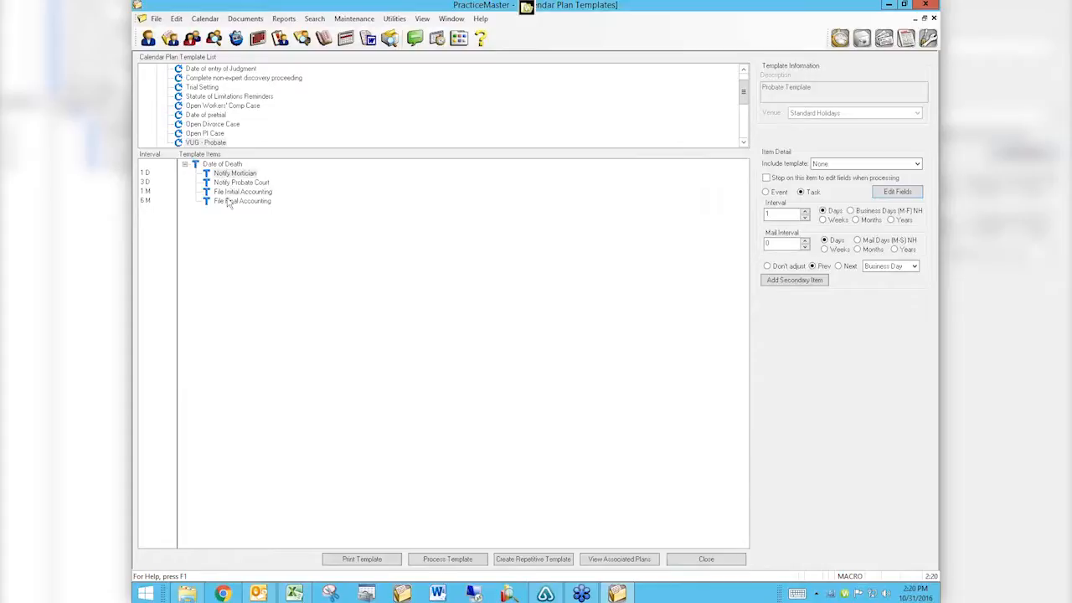
click(898, 192)
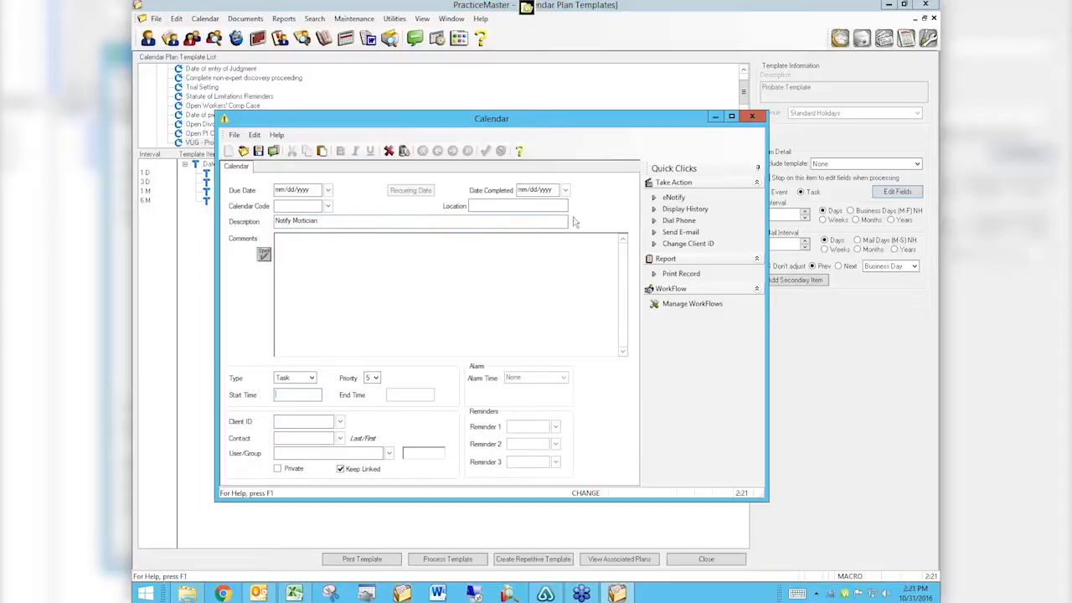
click(750, 117)
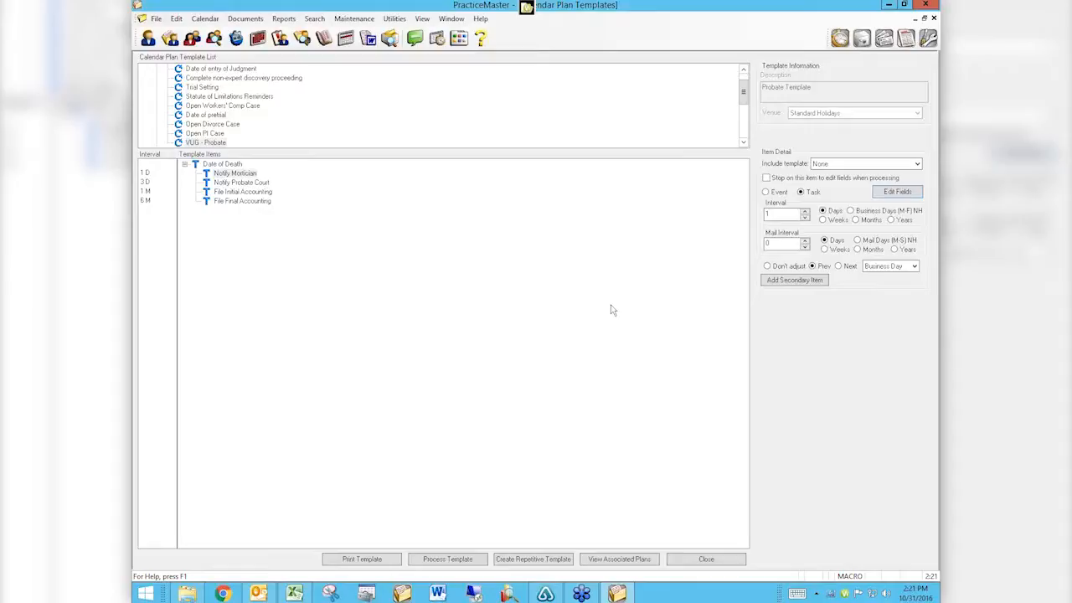
Save the template, process it, and name the plan '130.00 - <client name> Probate Plan'.
click(462, 563)
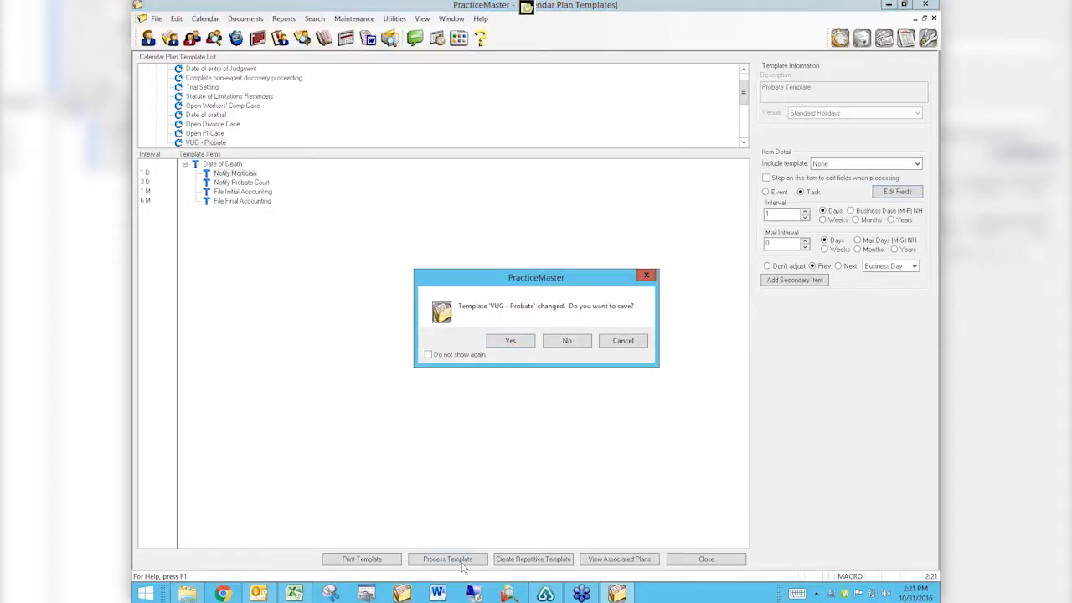
click(509, 340)
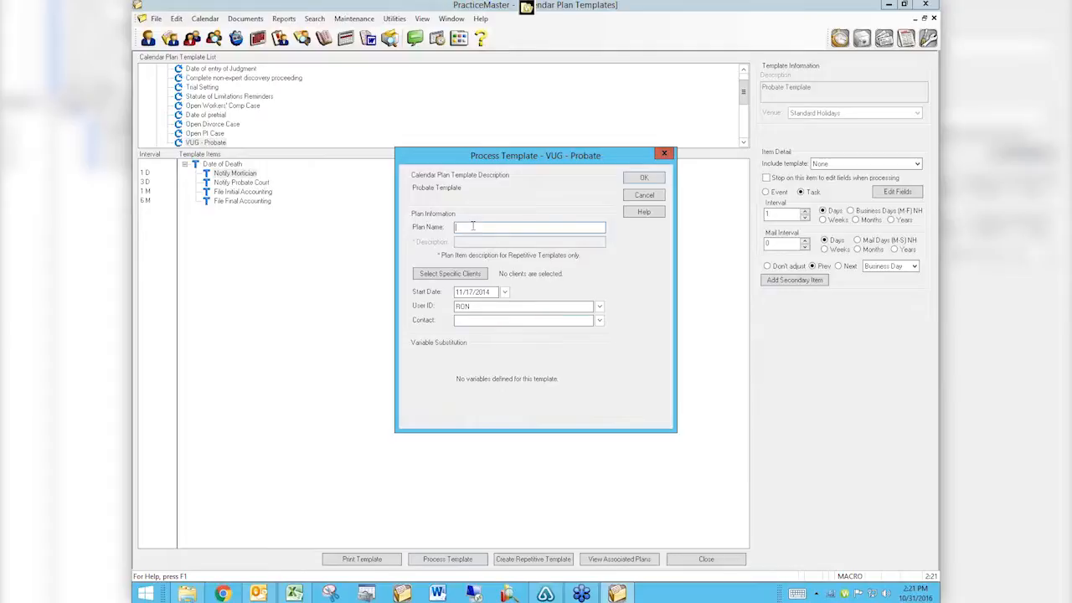
text(bate Plan)
text(130.00 -)
Generate the plan for the client's ADA Employment Issue matter starting 11/04/2014, preview it, then reject it.
click(466, 276)
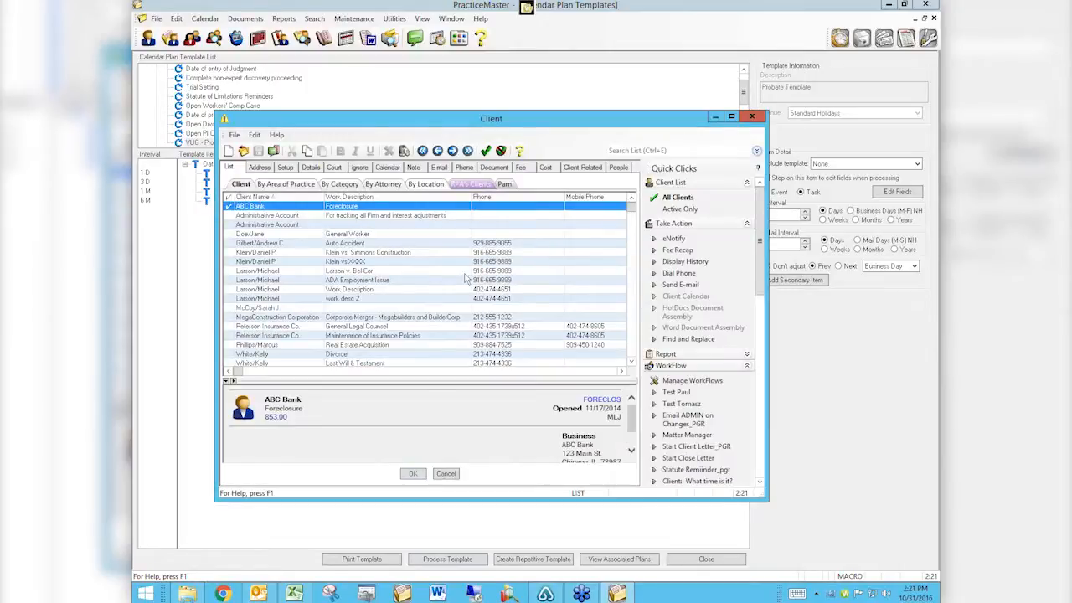
double_click(352, 282)
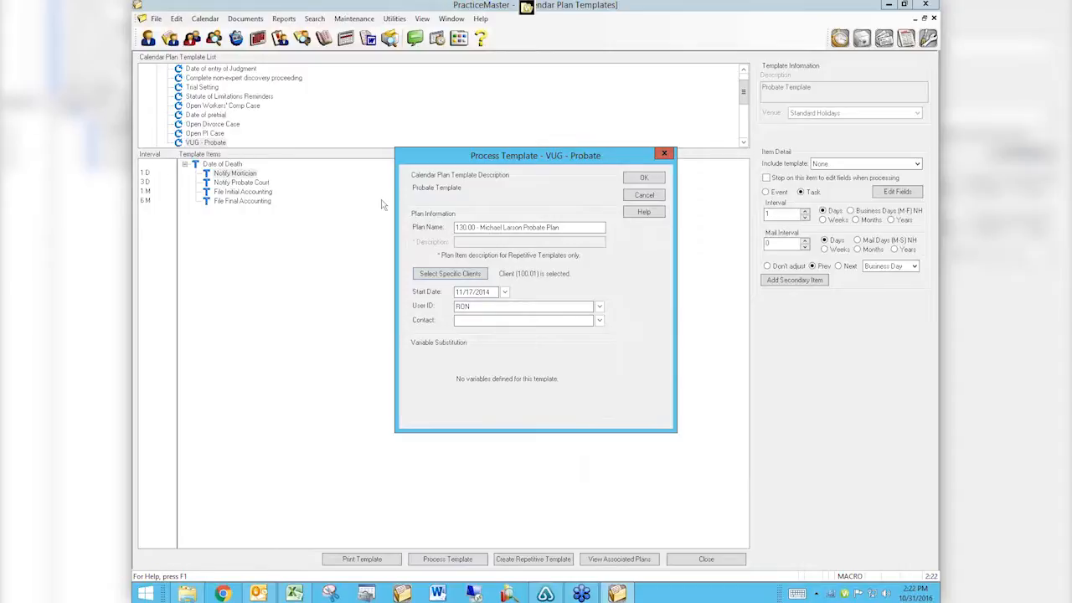
double_click(488, 292)
click(505, 291)
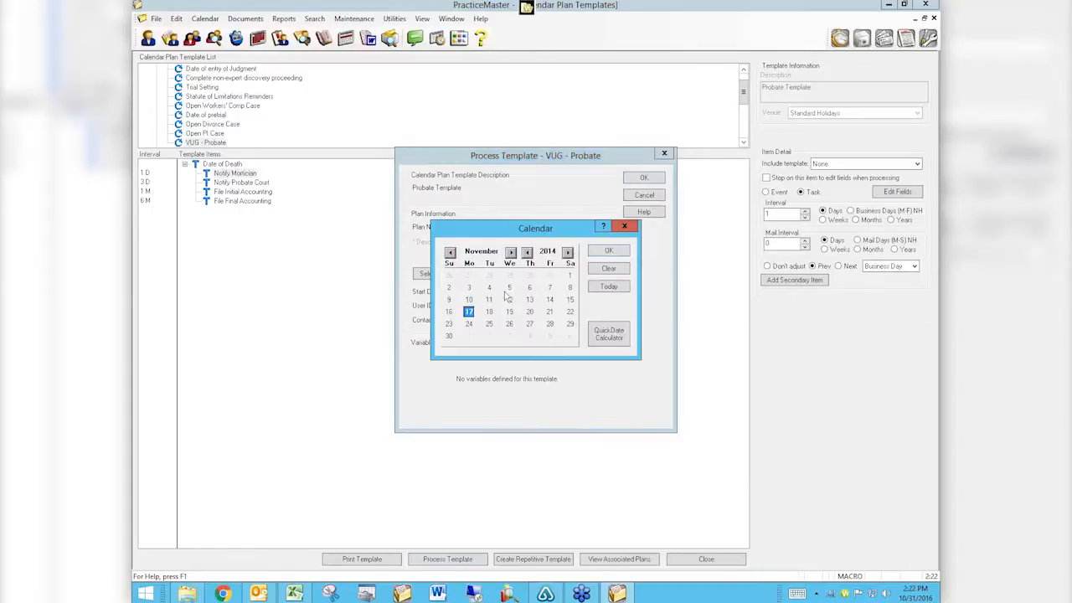
click(490, 288)
click(610, 251)
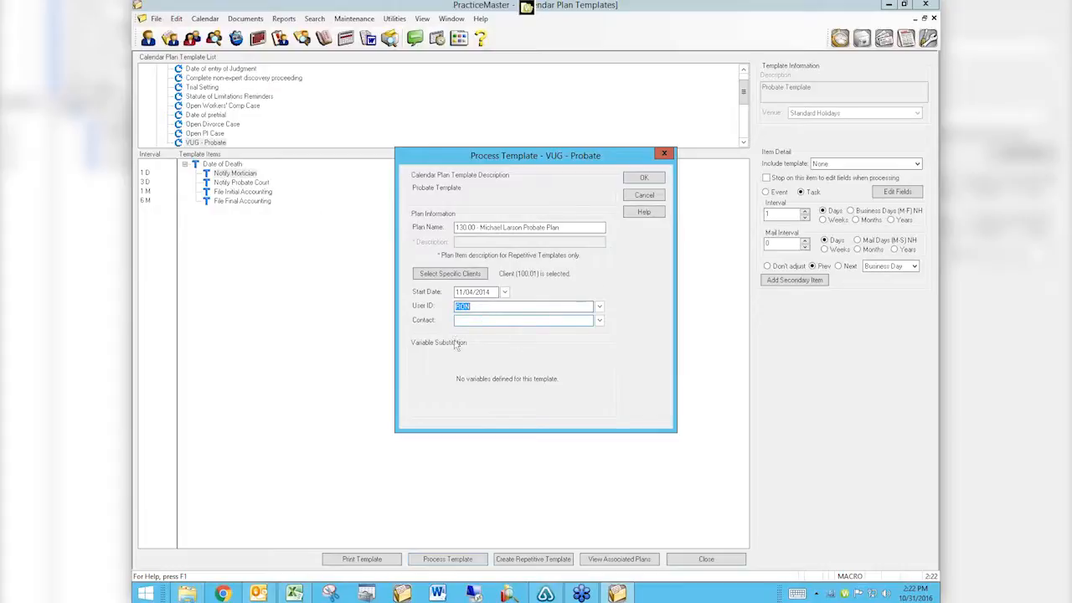
click(643, 179)
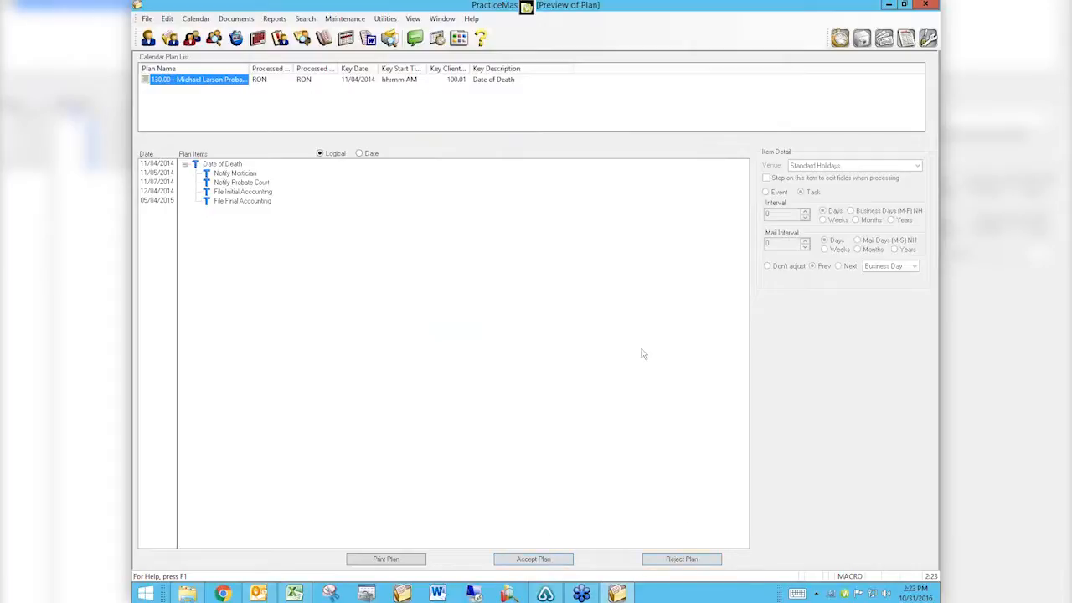
click(666, 559)
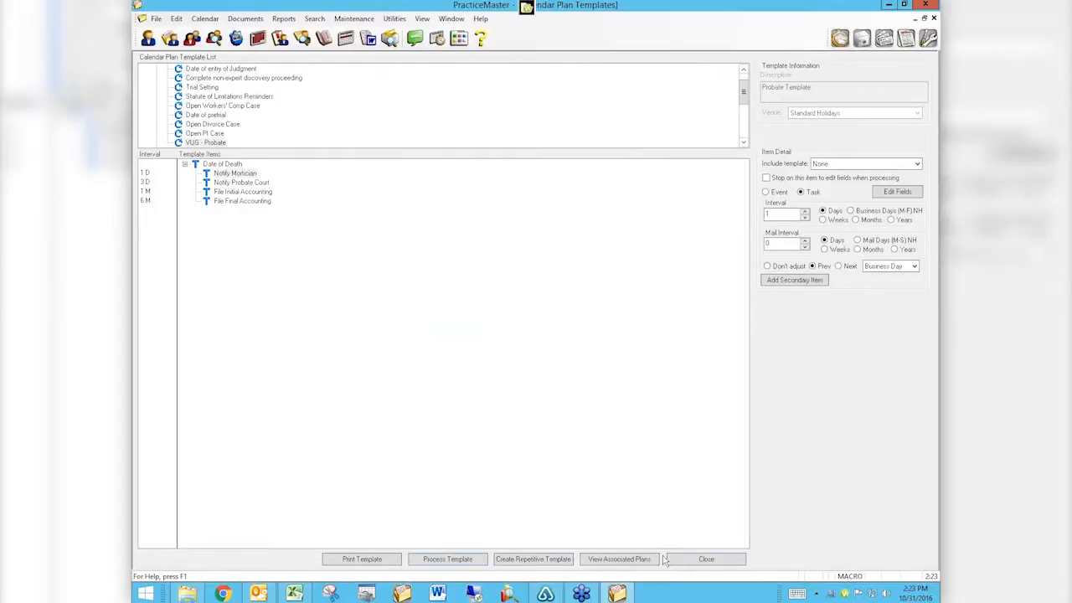
Reprocess the template with start date 11/17/2014 and preview the resulting dates.
click(457, 563)
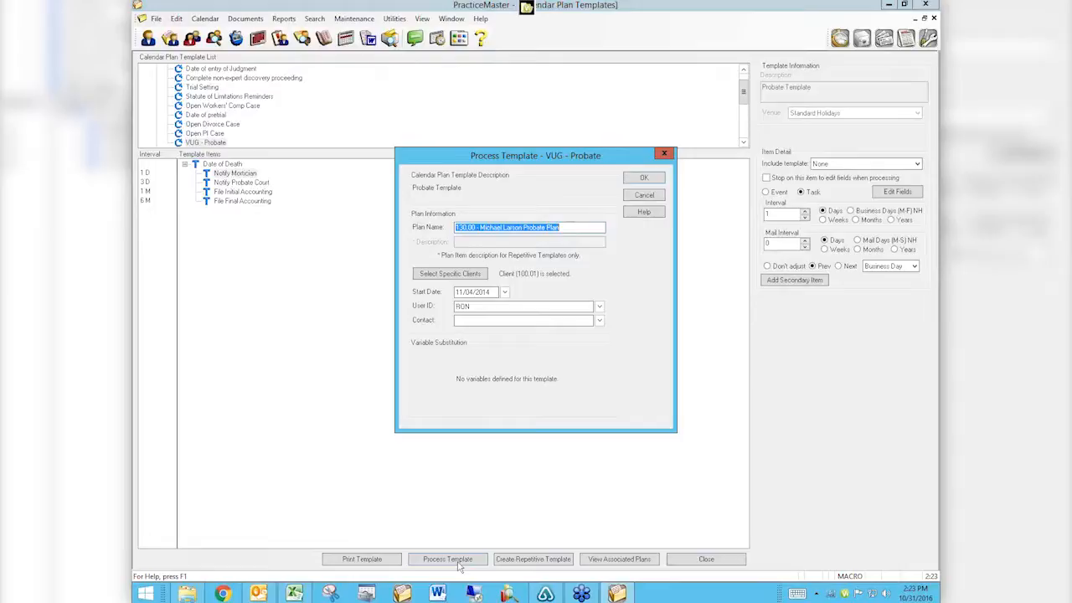
click(504, 291)
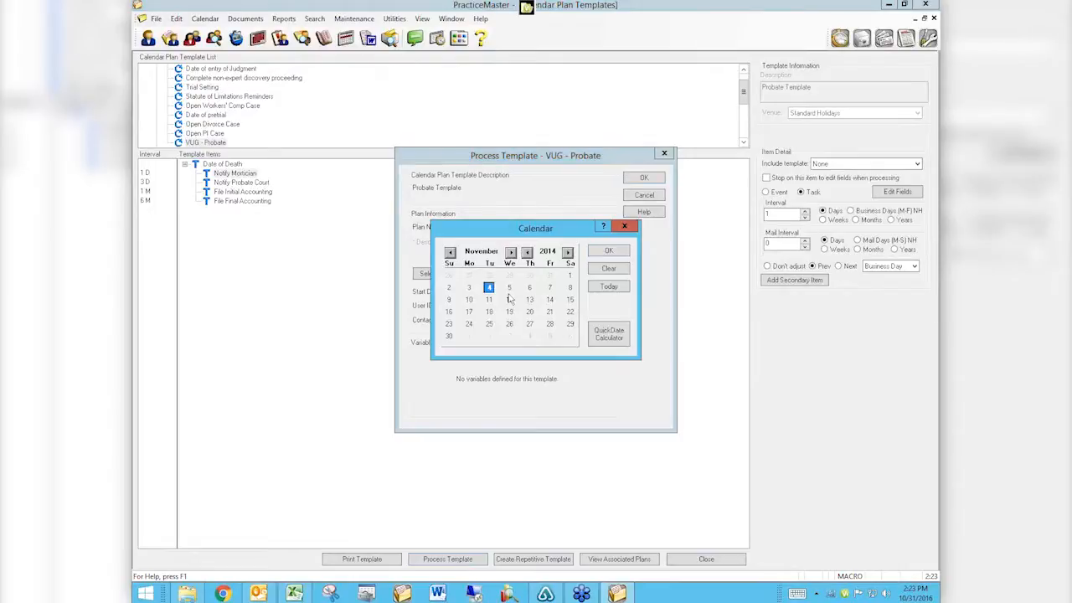
click(470, 312)
click(621, 256)
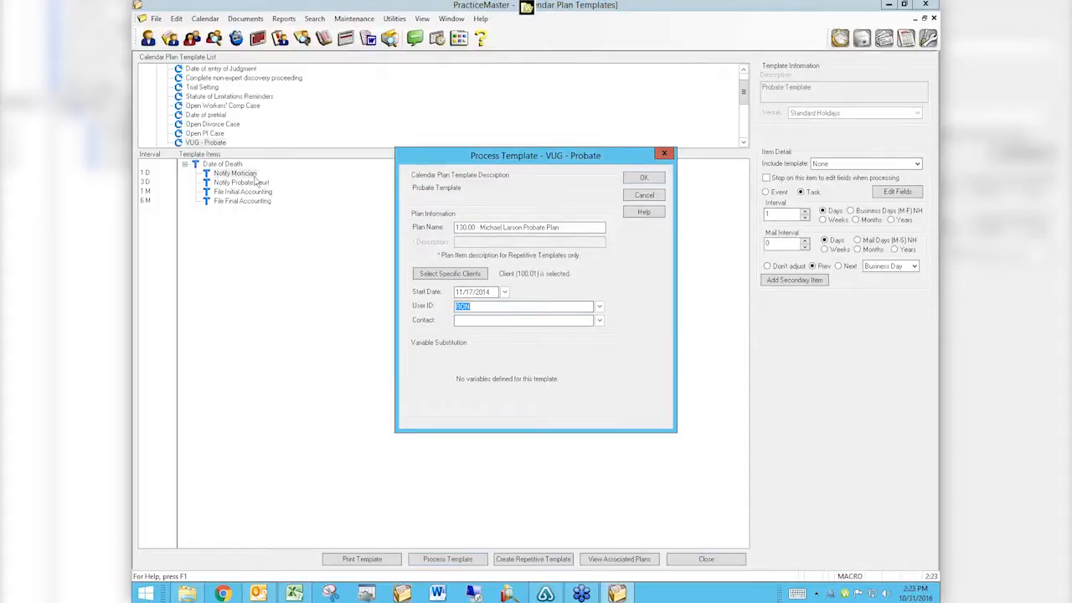
click(643, 179)
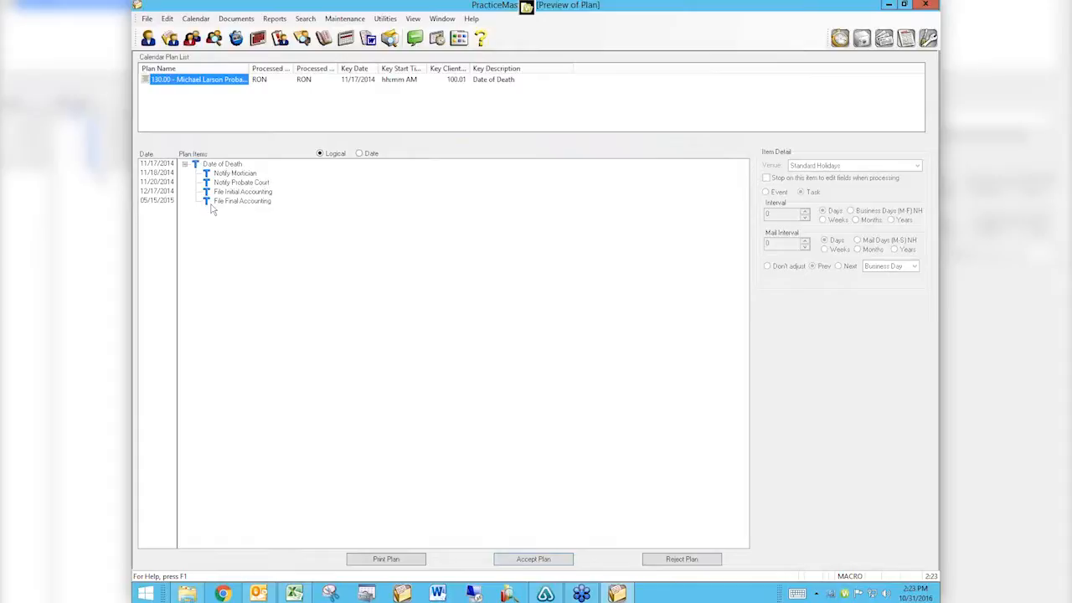
Accept the 11/17/2014 VUG - Probate plan so its 5 calendar records are processed.
click(533, 559)
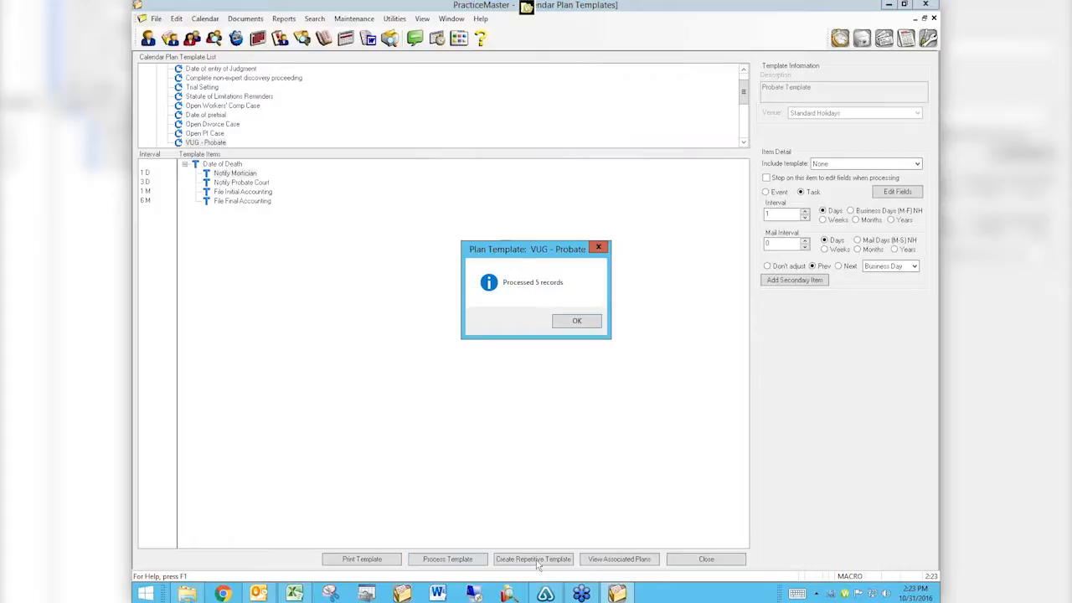
Dismiss the processed notice, close the plan templates, and show the ADA Employment Issue matter's calendar.
click(579, 322)
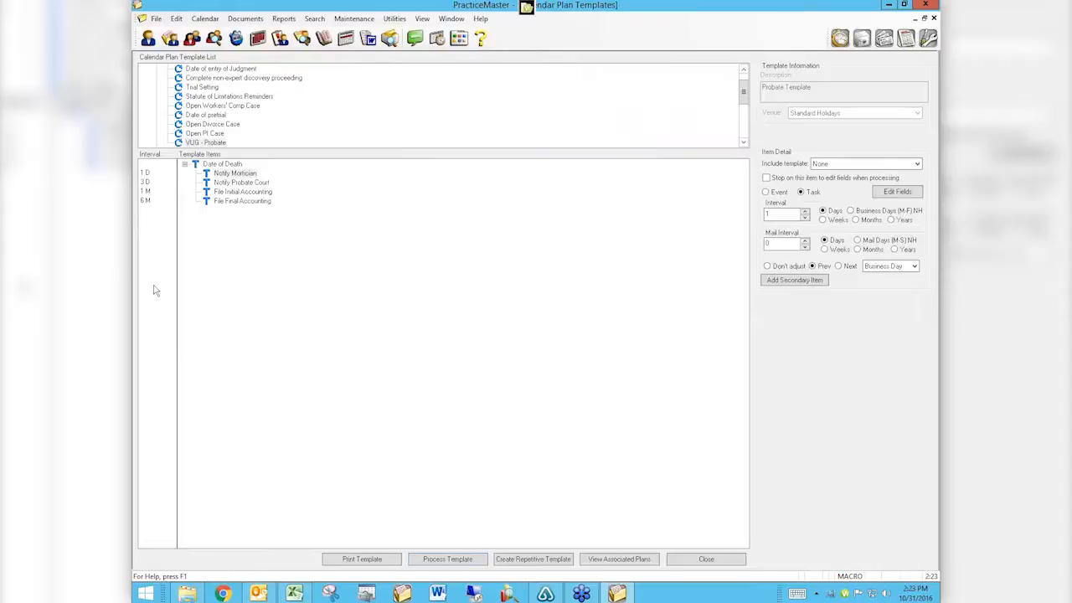
click(708, 559)
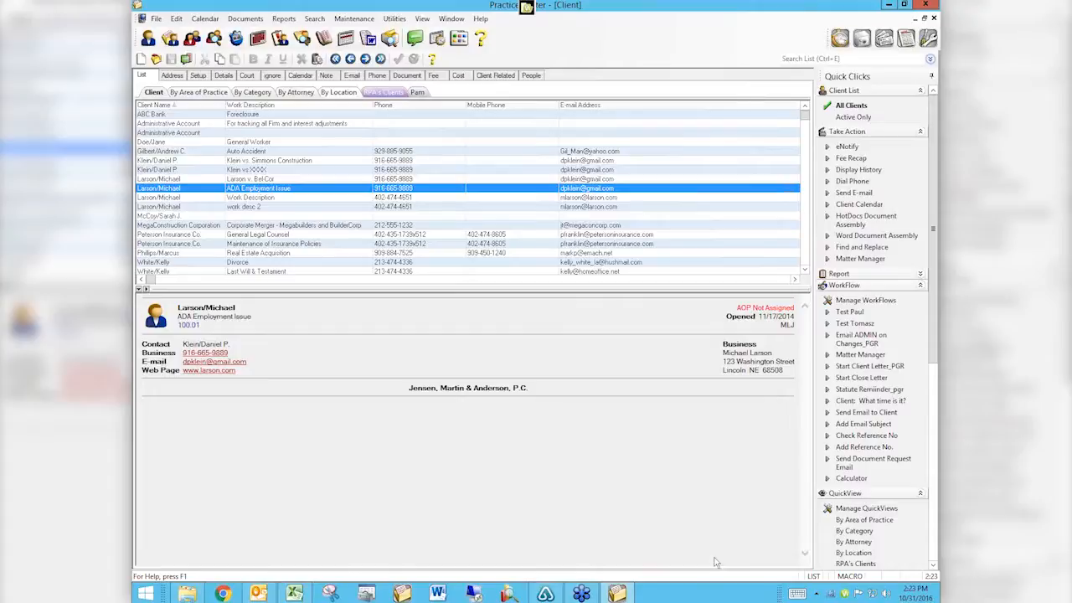
double_click(303, 190)
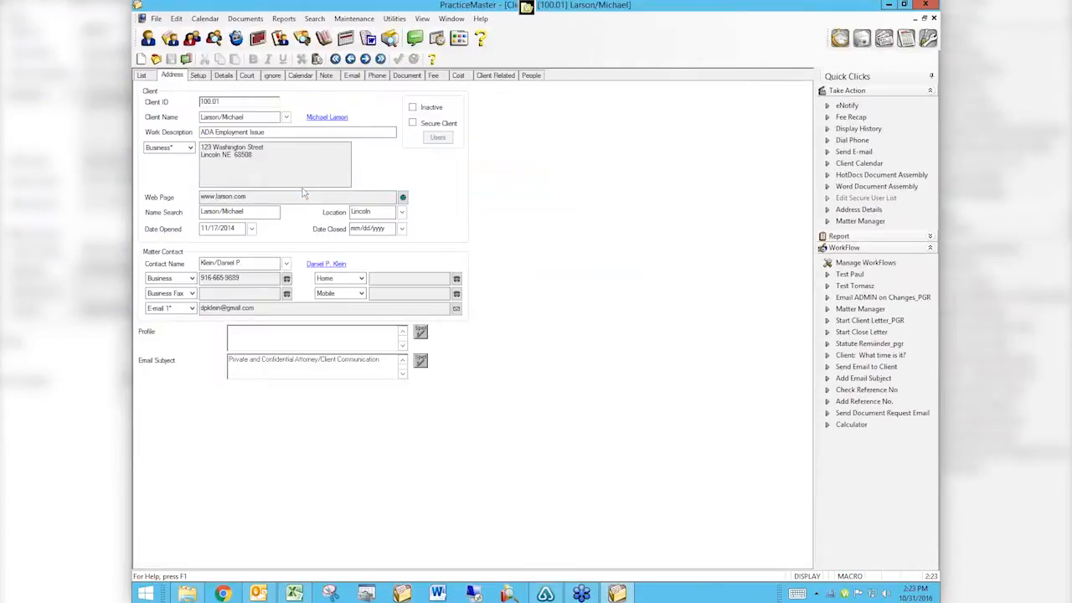
click(300, 75)
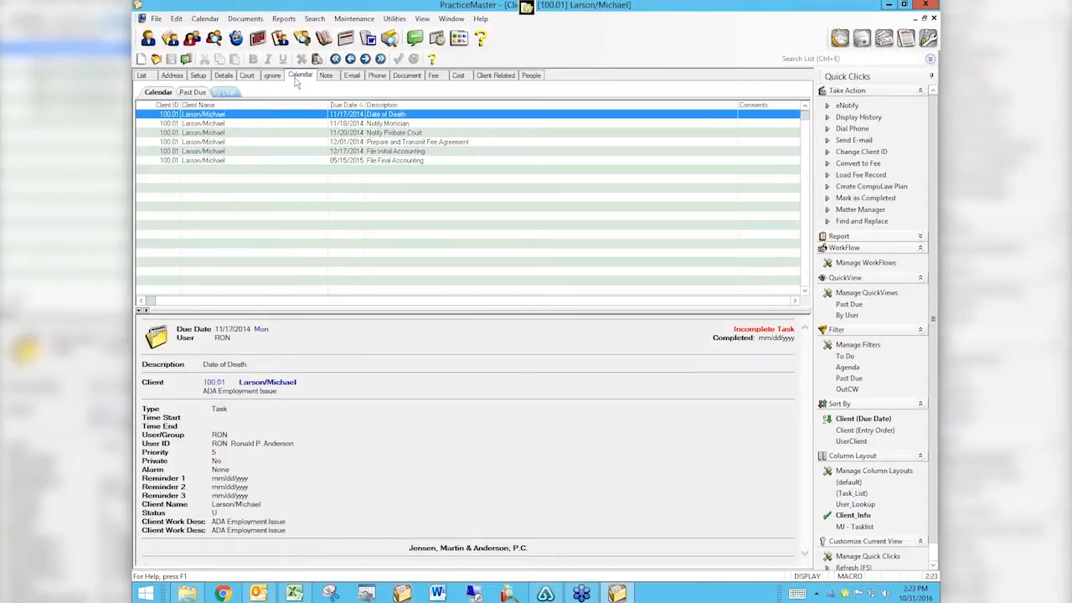
Group the calendar by user and review the Notify Mortician and Prepare and Transmit Fee Agreement tasks.
click(222, 92)
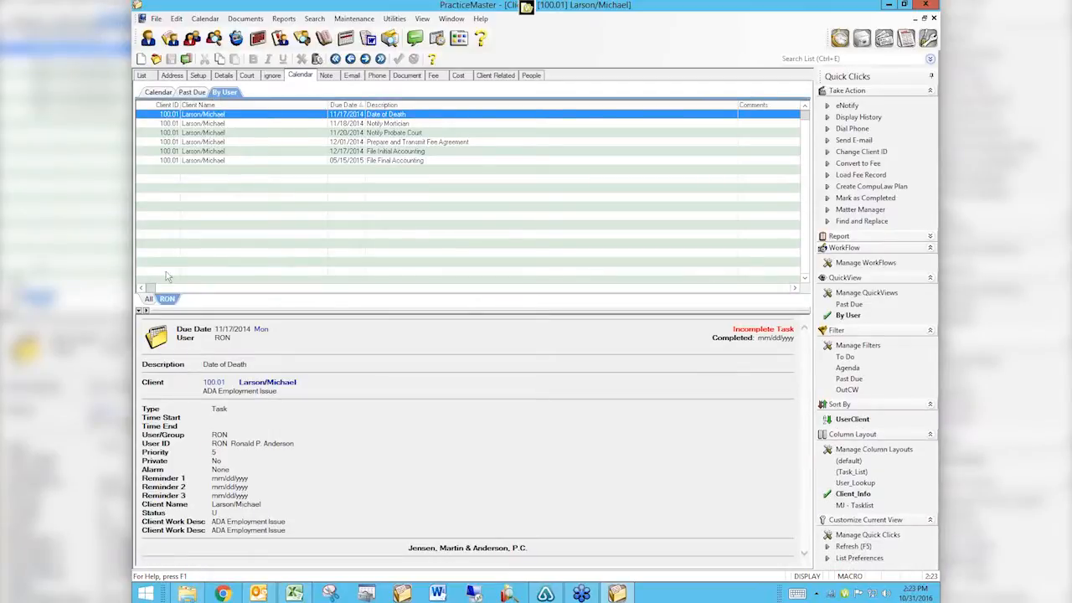
click(401, 125)
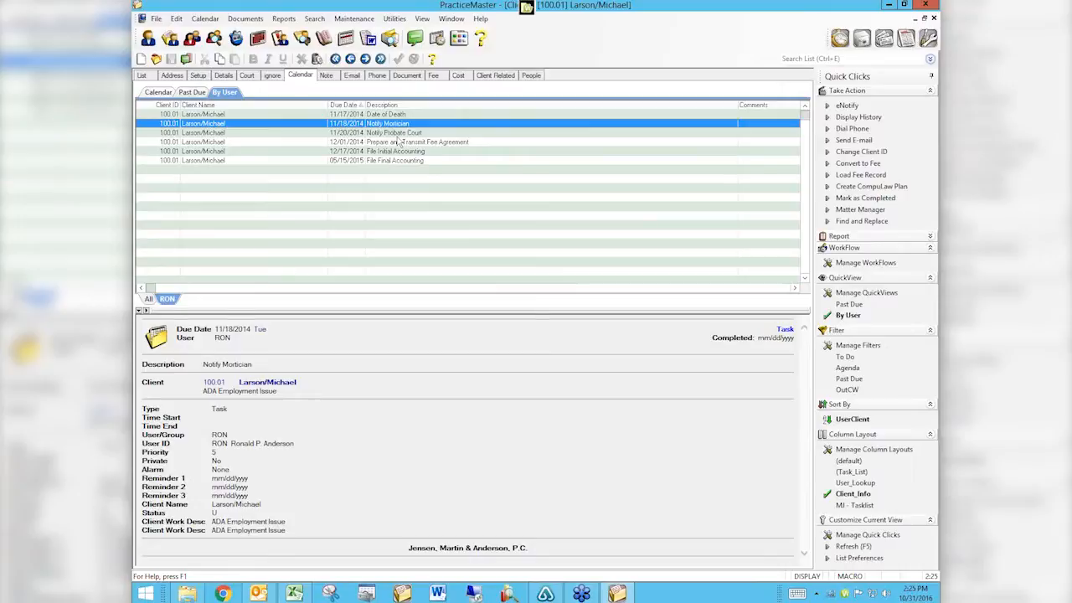
click(417, 144)
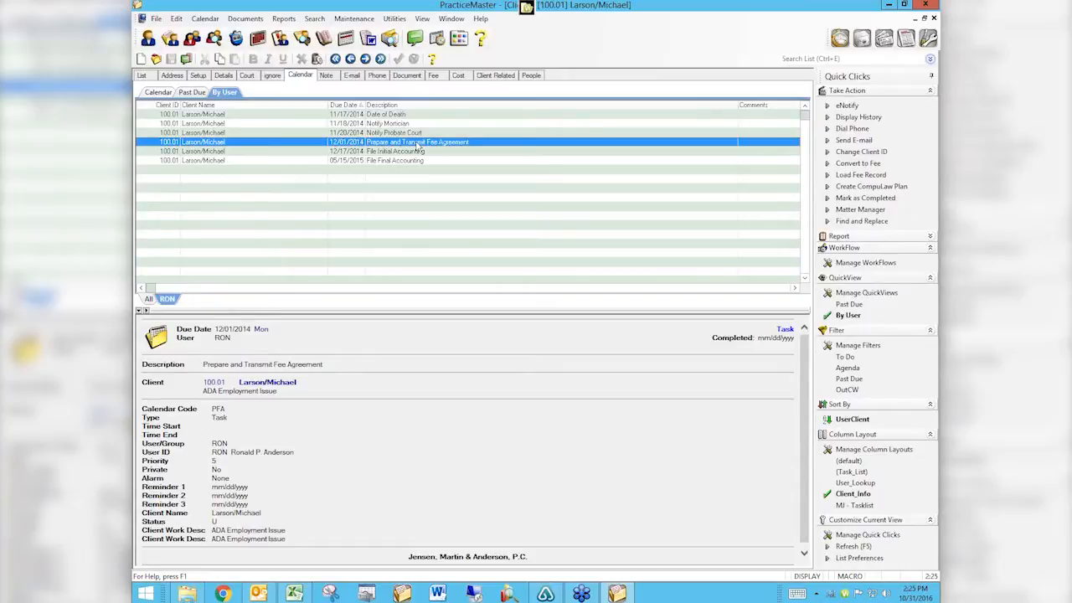
Open the Prepare and Transmit Fee Agreement record, a task due 12/01/2014 with priority 5.
double_click(417, 144)
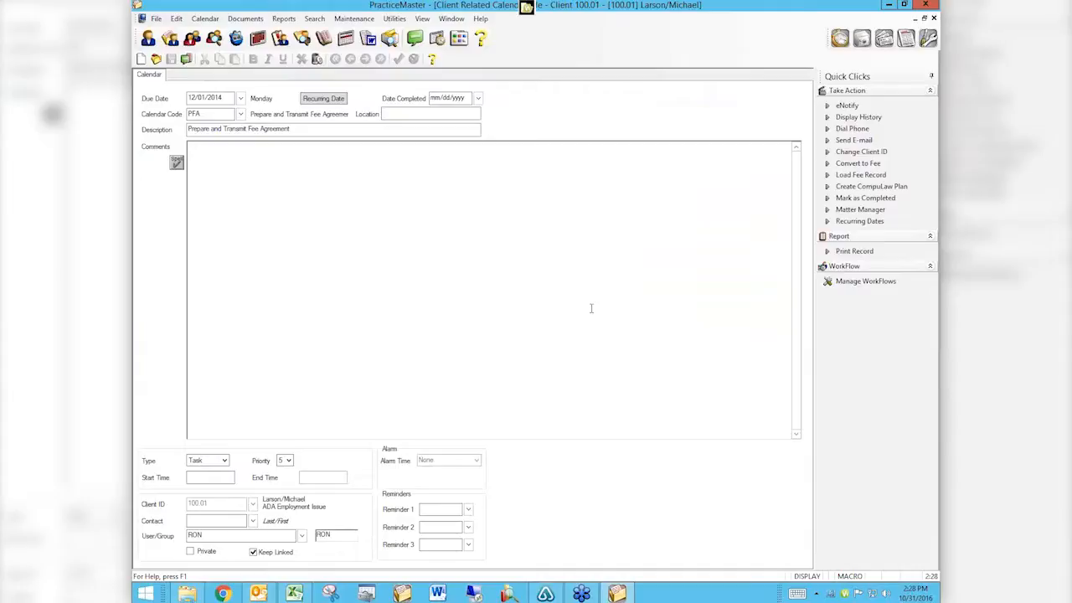
Enter 11/17/2014 as the fee agreement task's Date Completed.
click(459, 98)
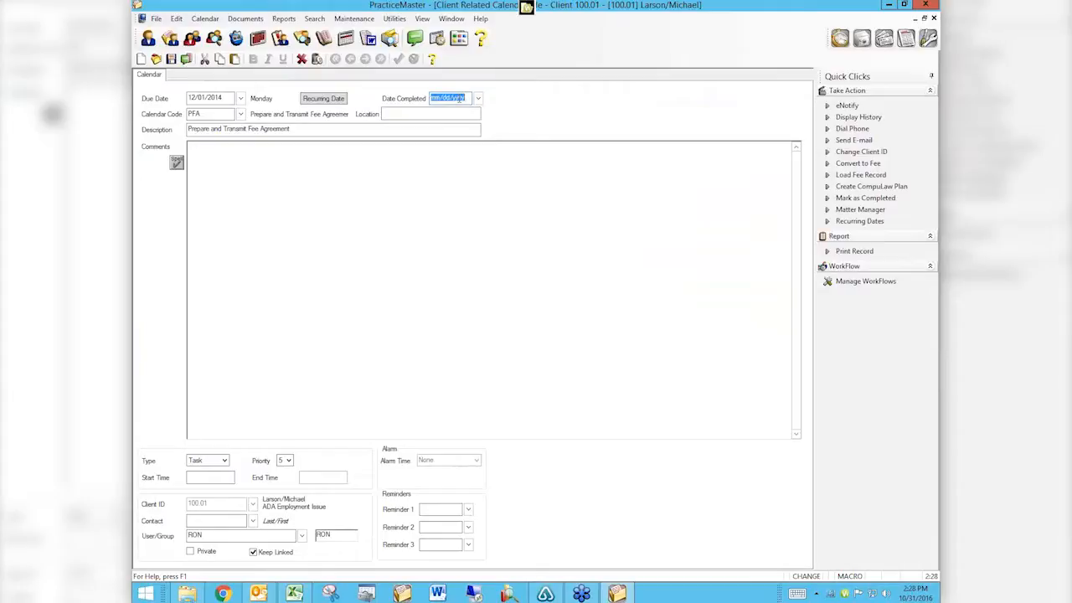
text(11/17/2014)
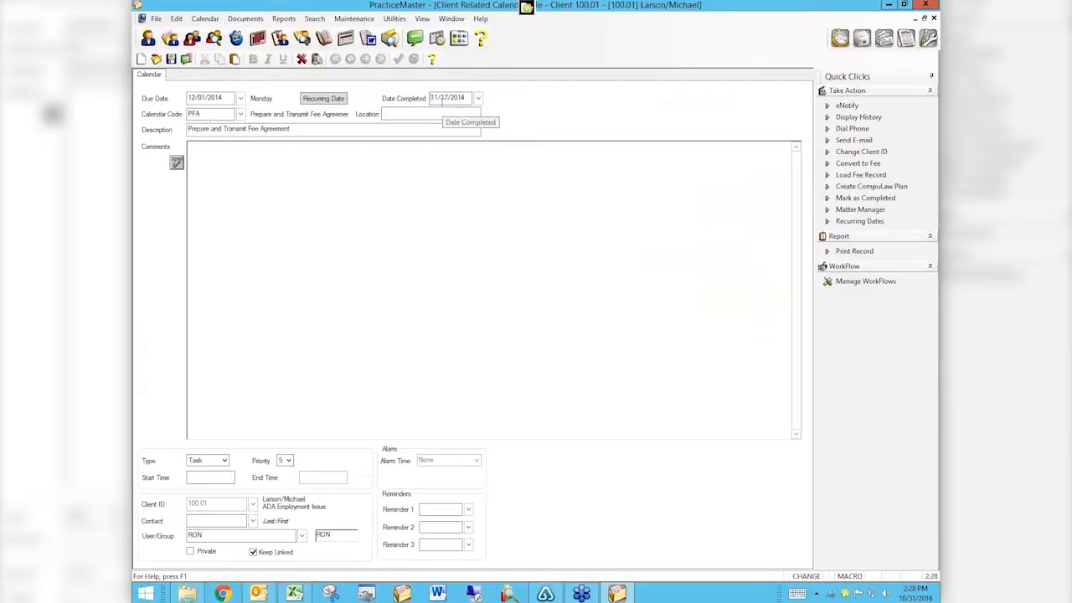
Save the task, bringing up the Confirm Receipt of Fee Agreement (CFA) follow-up, and click into its Comments.
key(ctrl+s)
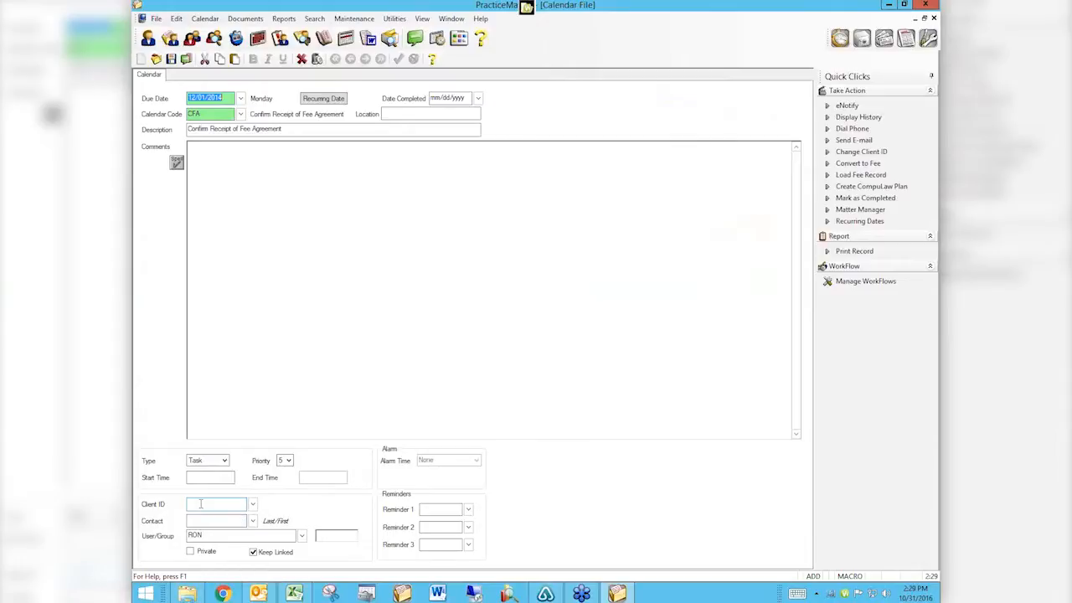
click(390, 258)
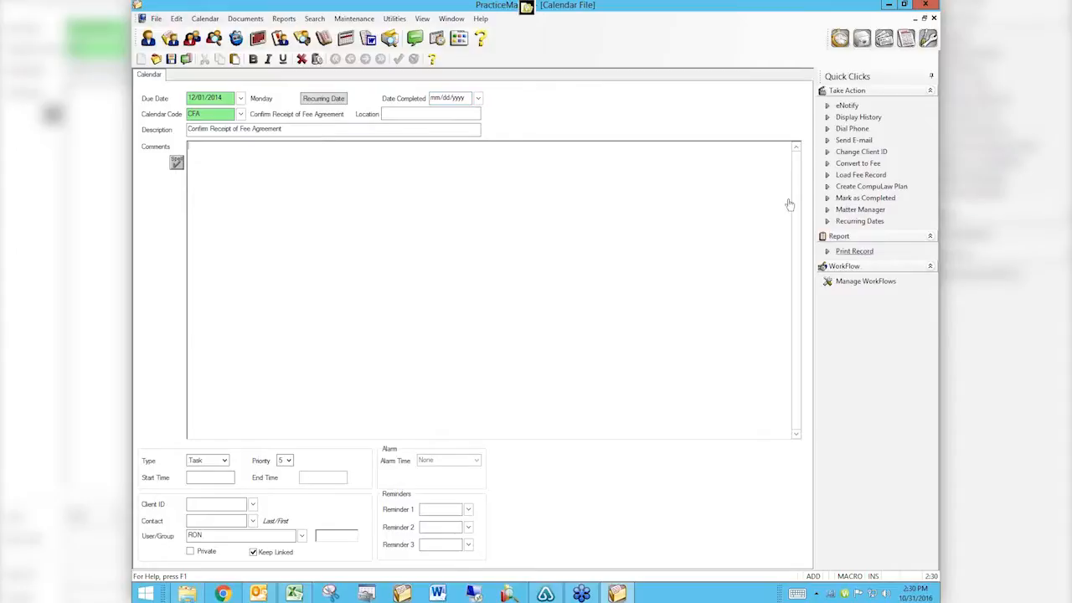
Open the Fee Agreement Sent definition from Other WorkFlows in Manage Quick Clicks.
click(857, 263)
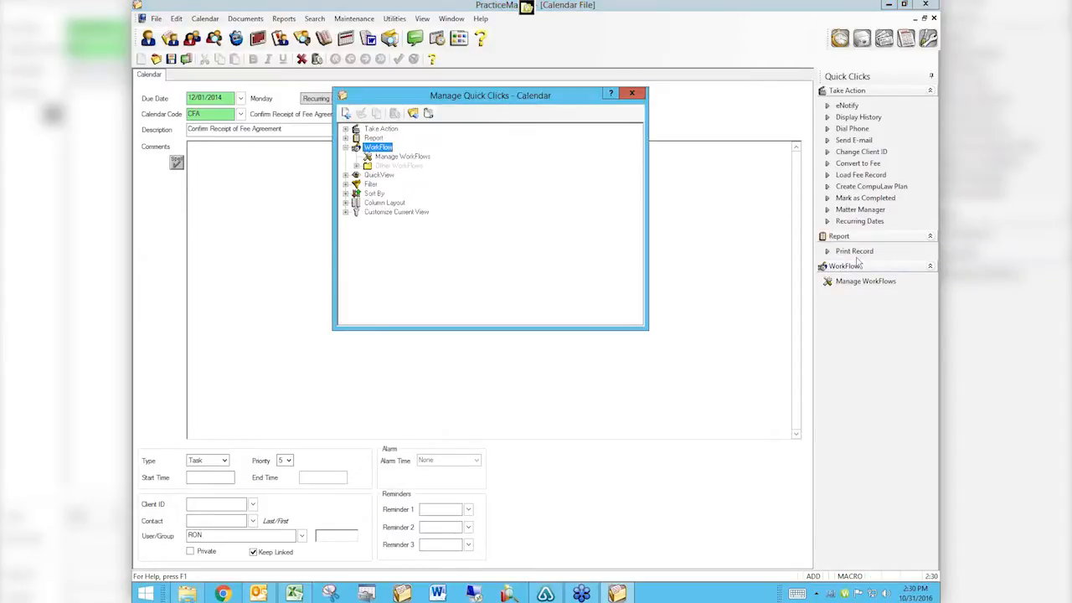
click(357, 166)
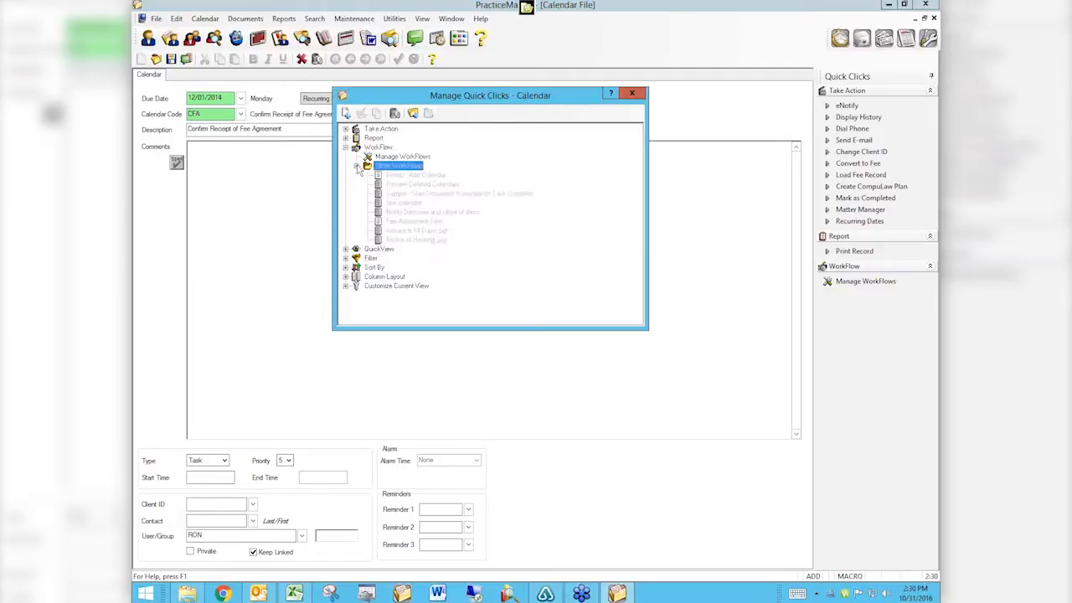
click(414, 223)
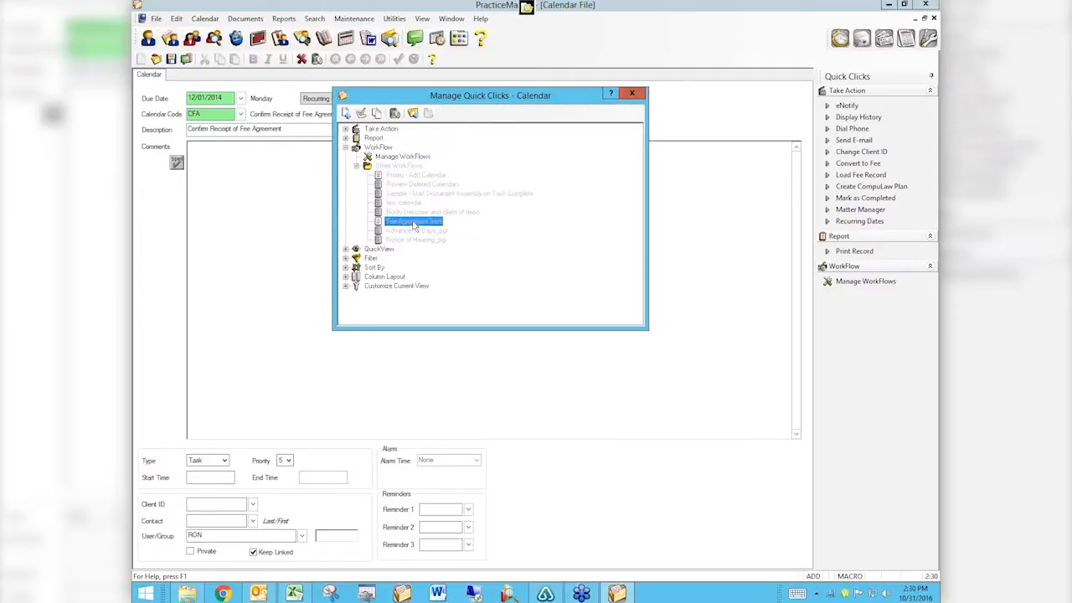
double_click(414, 223)
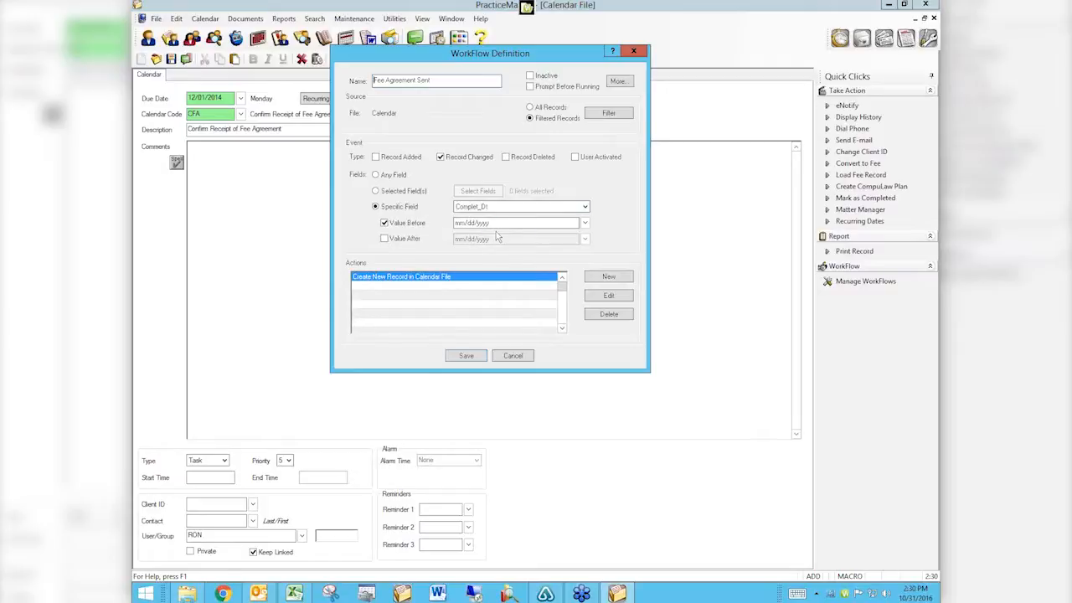
Review the Calendar_Code equal to PFA filter, then open the Create New Record action's template.
click(610, 114)
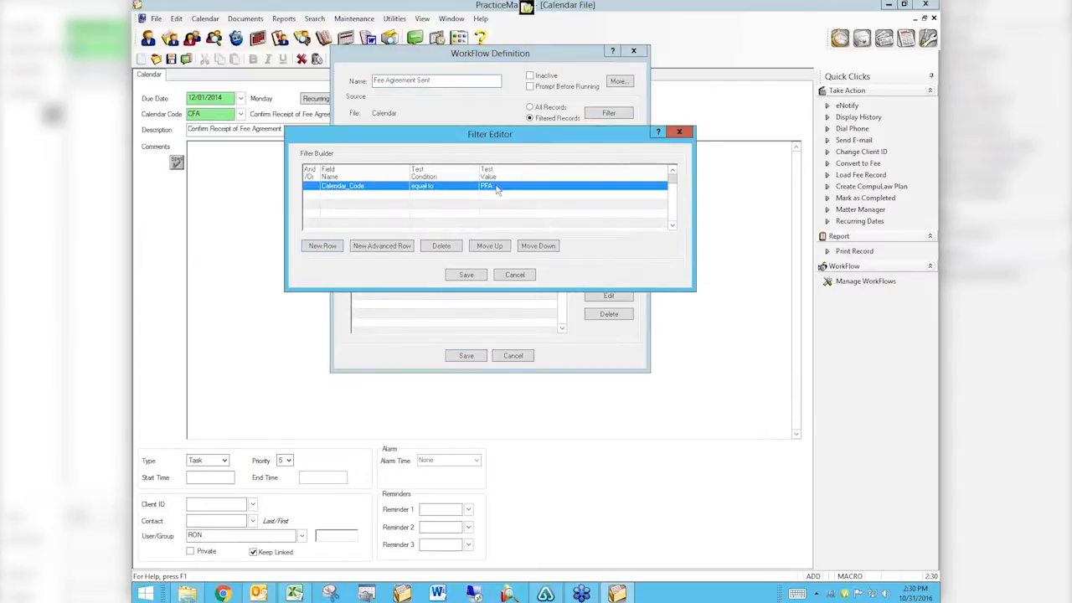
click(516, 274)
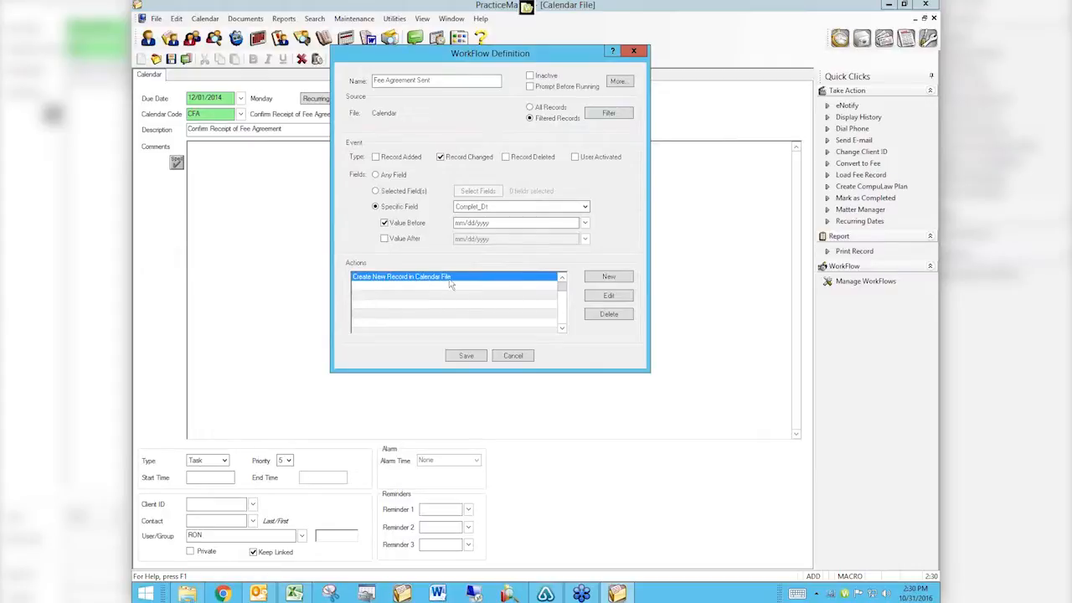
click(606, 296)
click(463, 195)
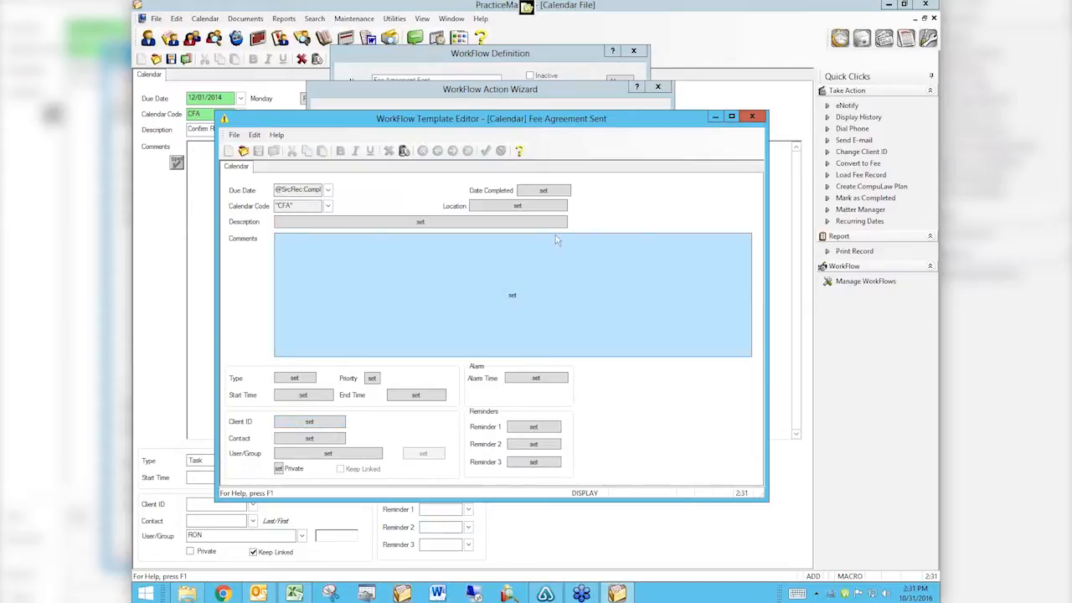
Close the template and wizard, recheck the PFA filter, and reopen the Create New Record action.
click(751, 117)
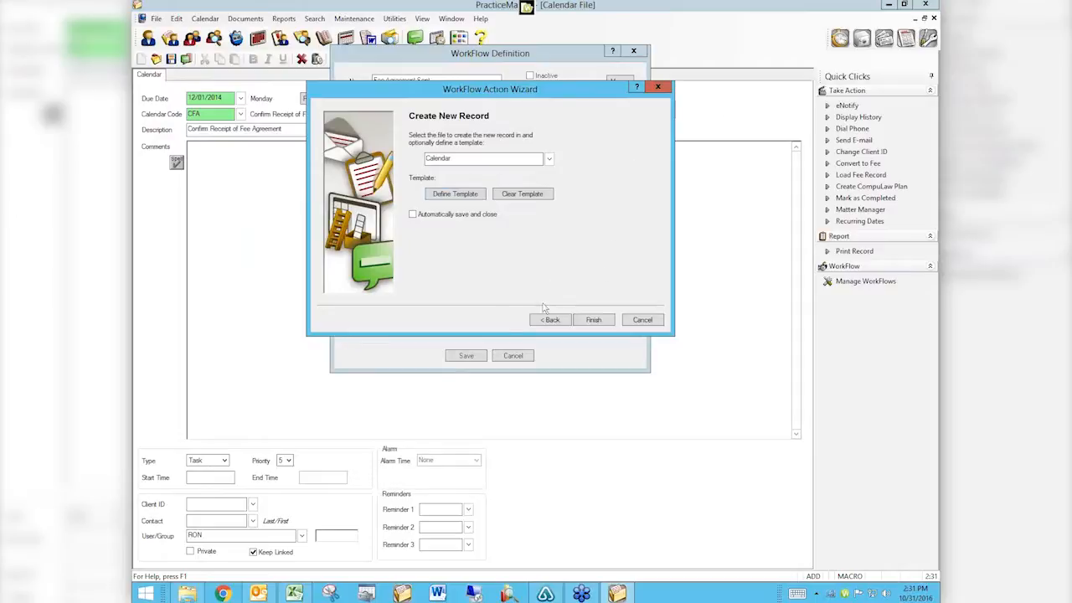
click(642, 322)
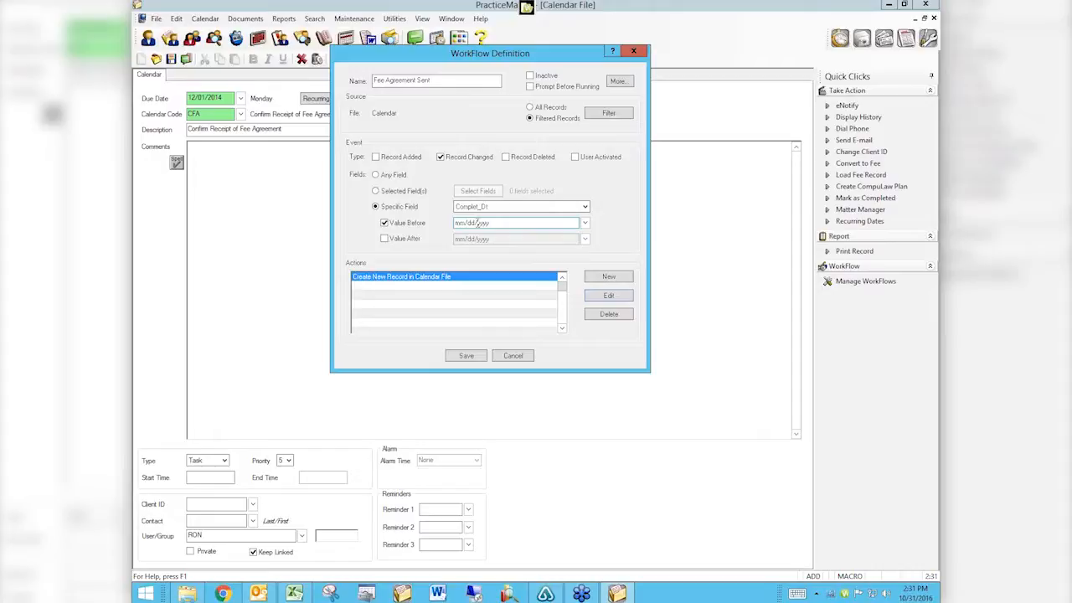
click(607, 113)
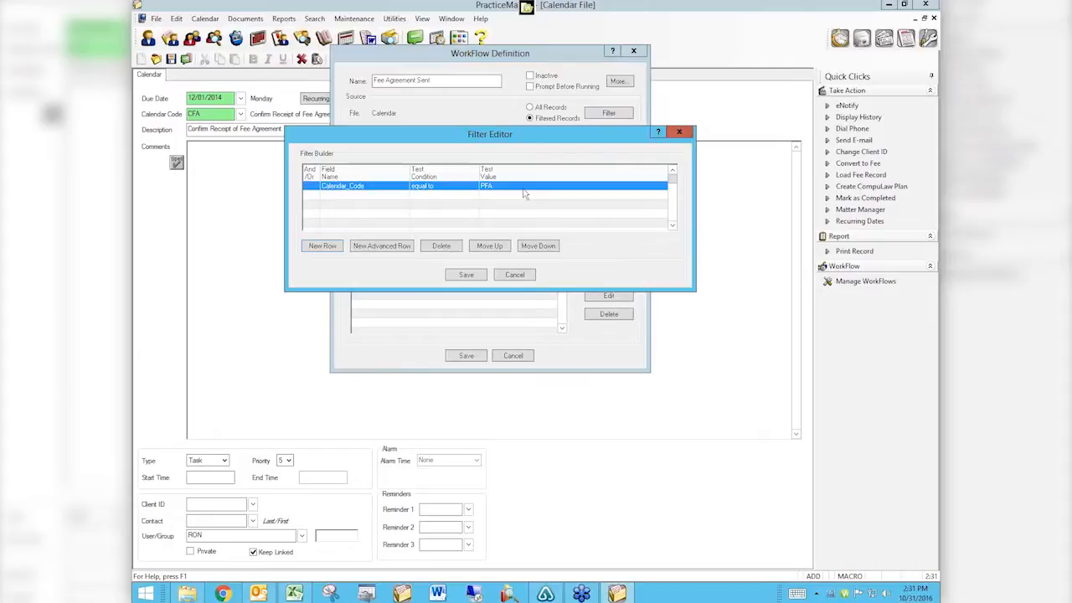
click(505, 277)
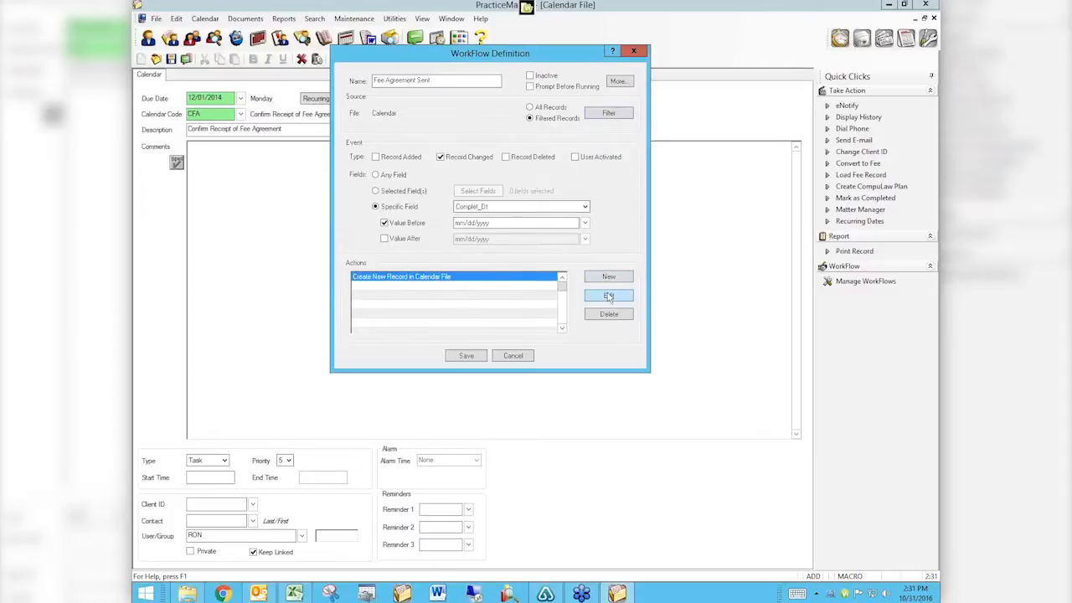
click(609, 287)
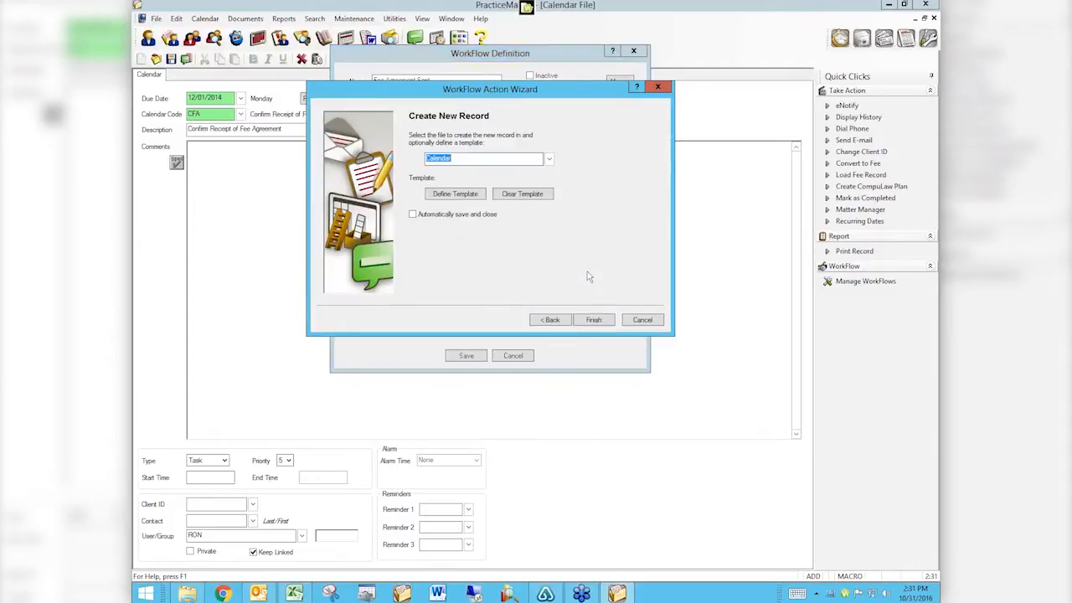
Open the template editor showing the Complet_Dt+14 due date and CFA calendar code.
click(466, 195)
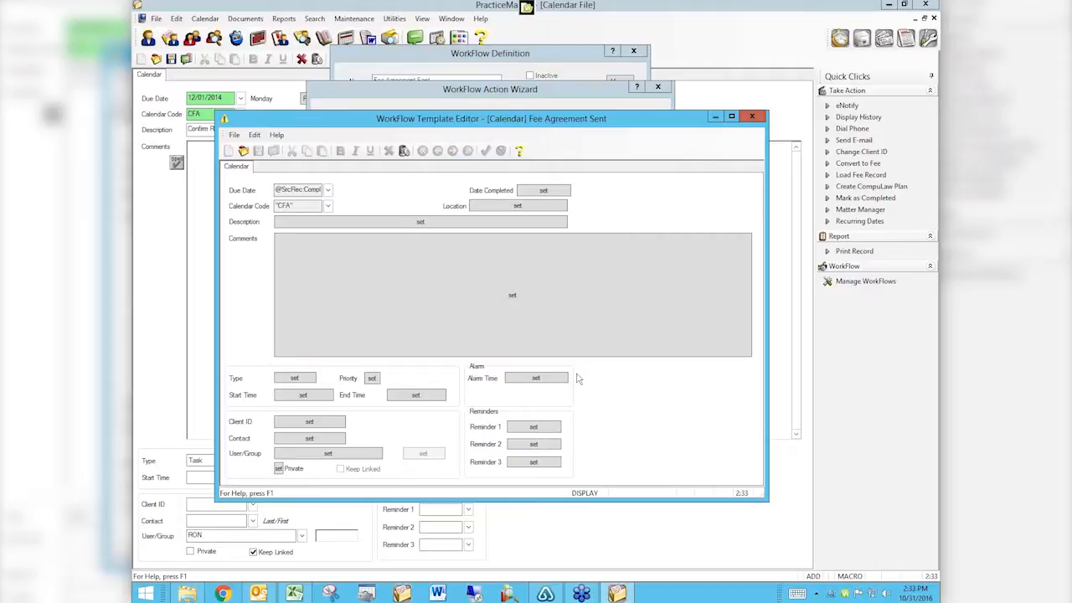
Close the Template Editor, workflow wizard, definition, Quick Clicks manager and calendar entry without saving.
click(754, 118)
click(648, 320)
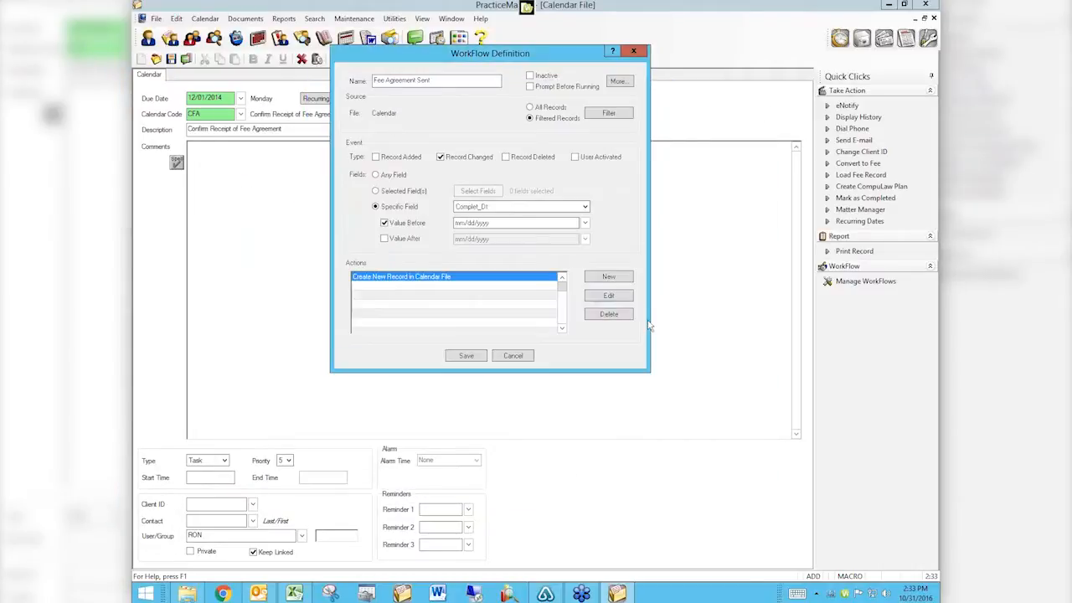
click(513, 355)
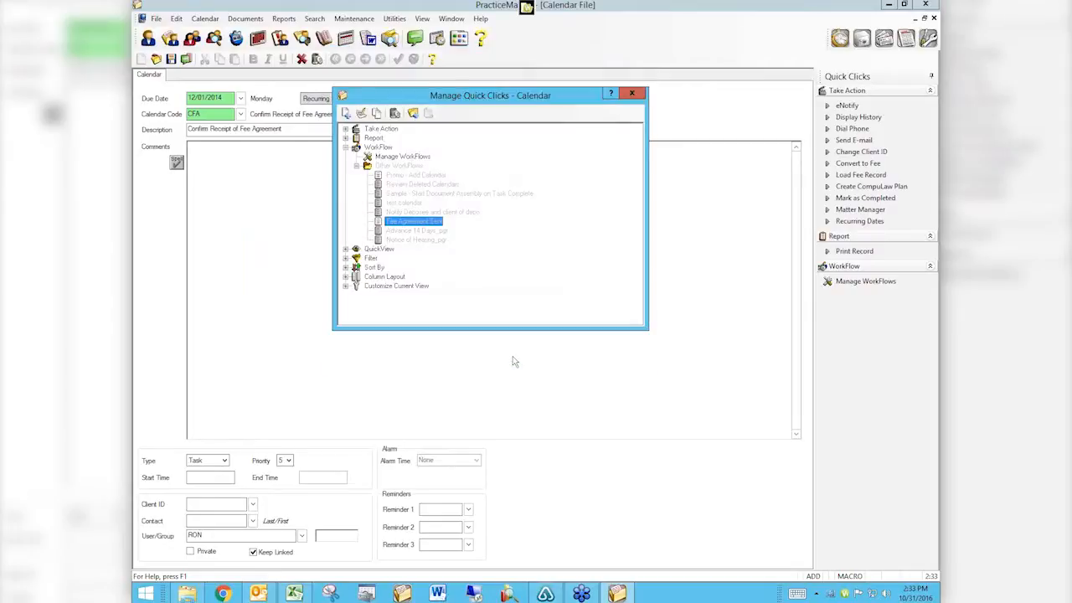
click(631, 95)
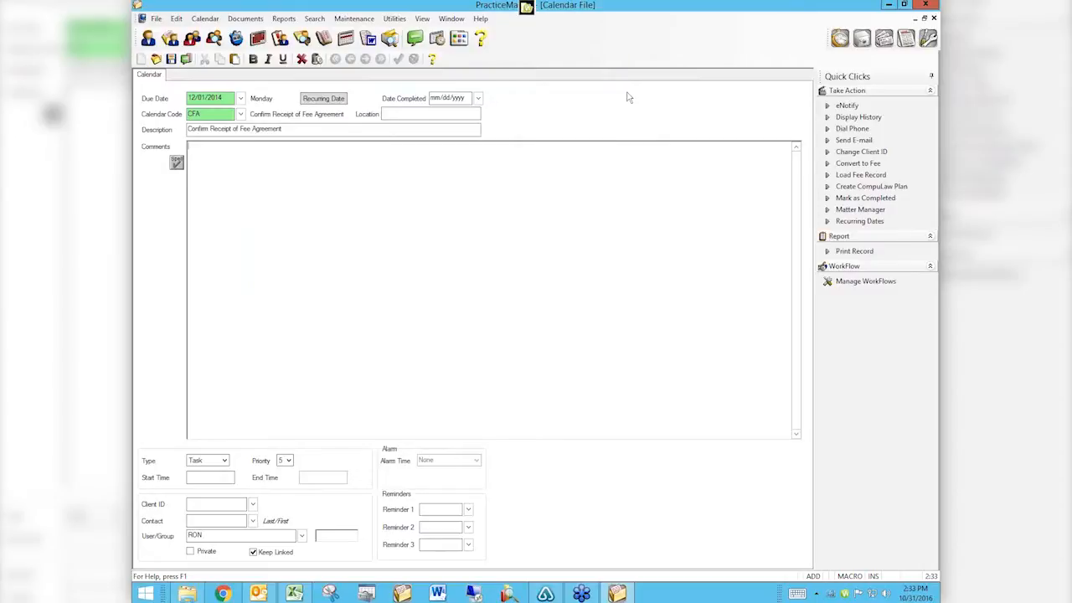
click(934, 18)
click(549, 322)
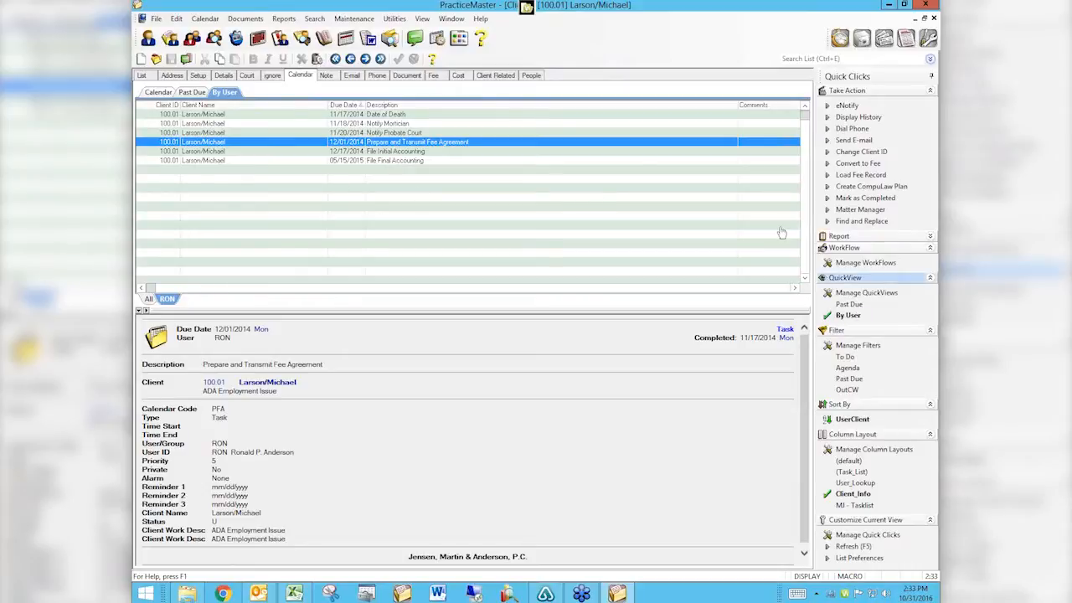
Set the Quick Clicks panel to auto-hide, dock it again, and collapse then re-expand its workflow section.
click(930, 78)
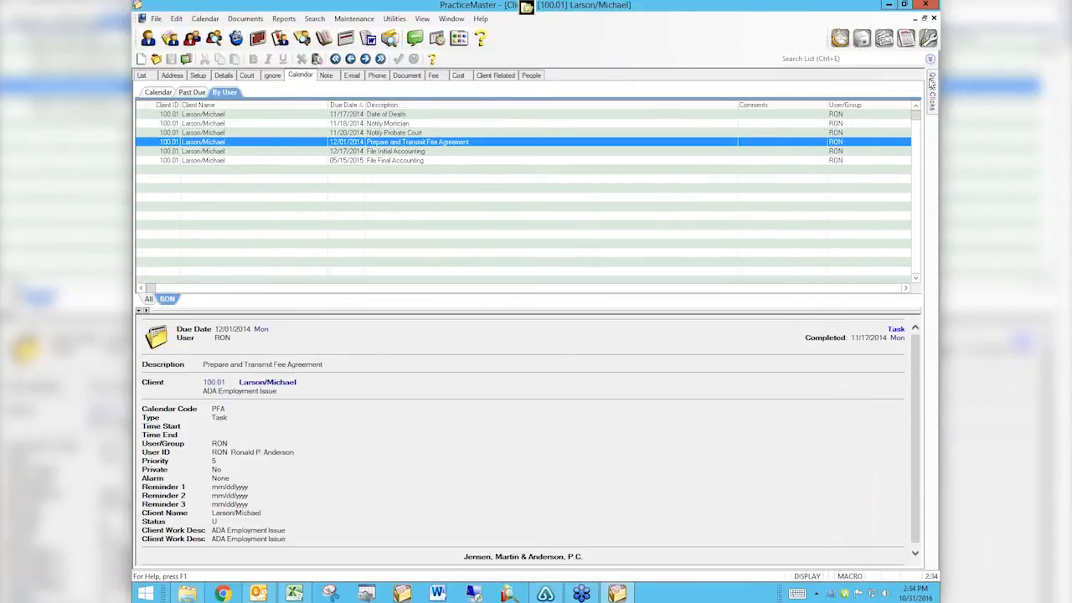
mouse_move(932, 96)
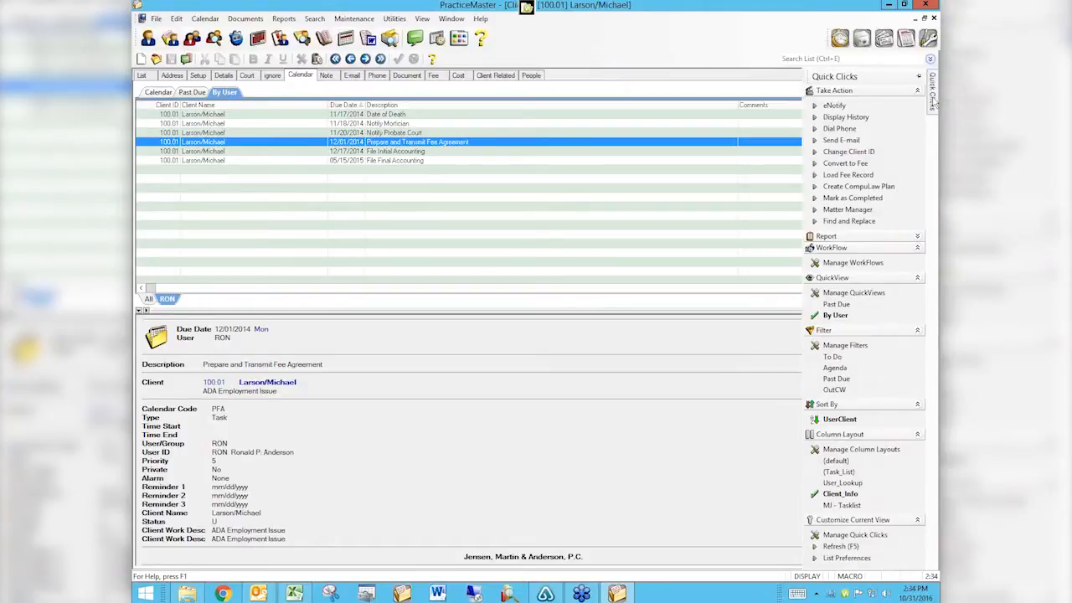
click(919, 77)
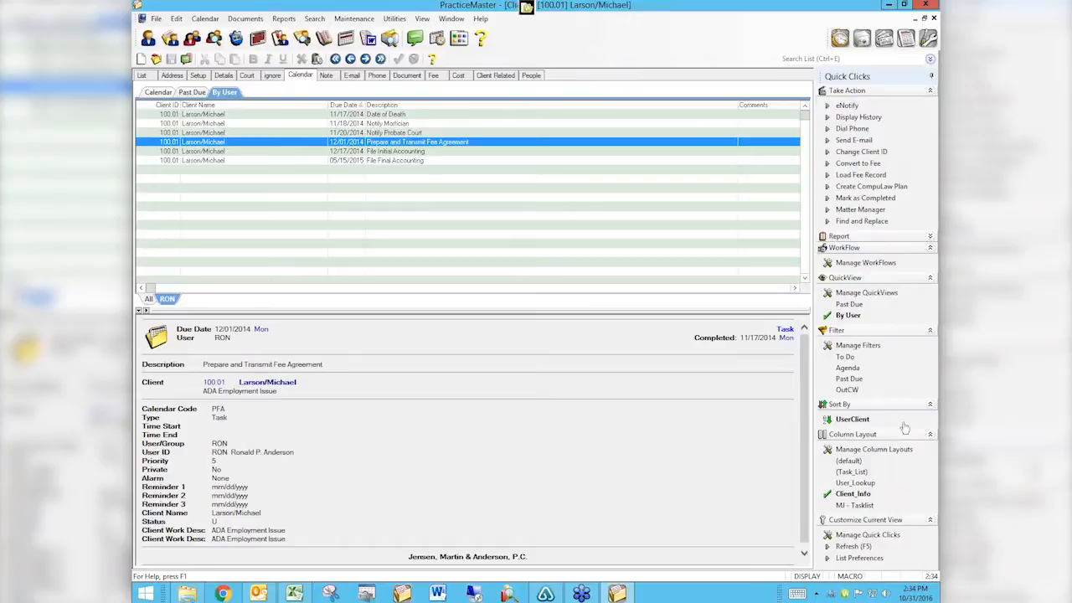
click(904, 248)
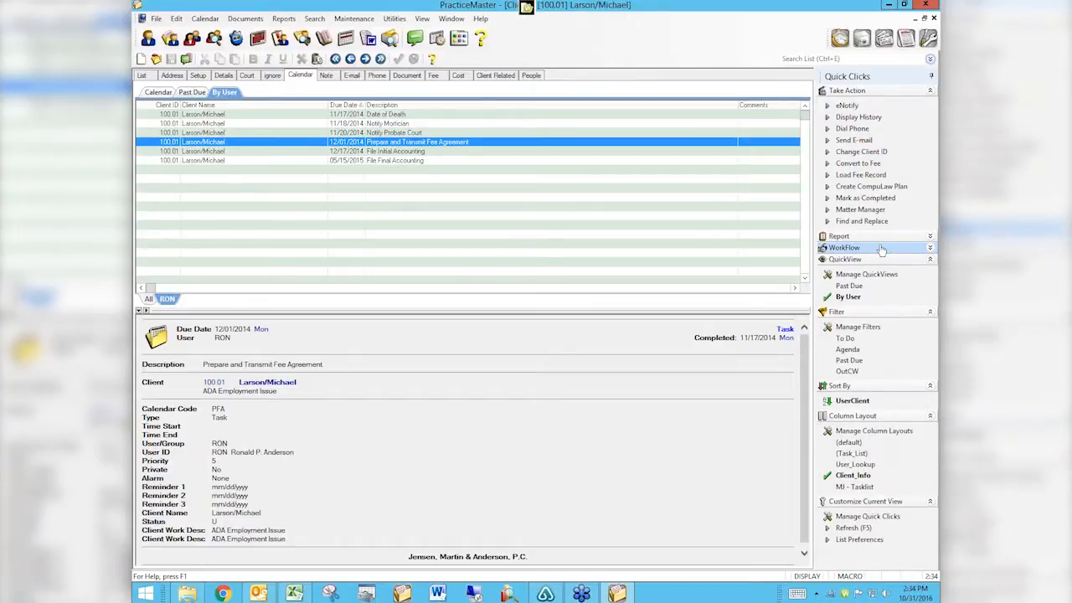
click(879, 248)
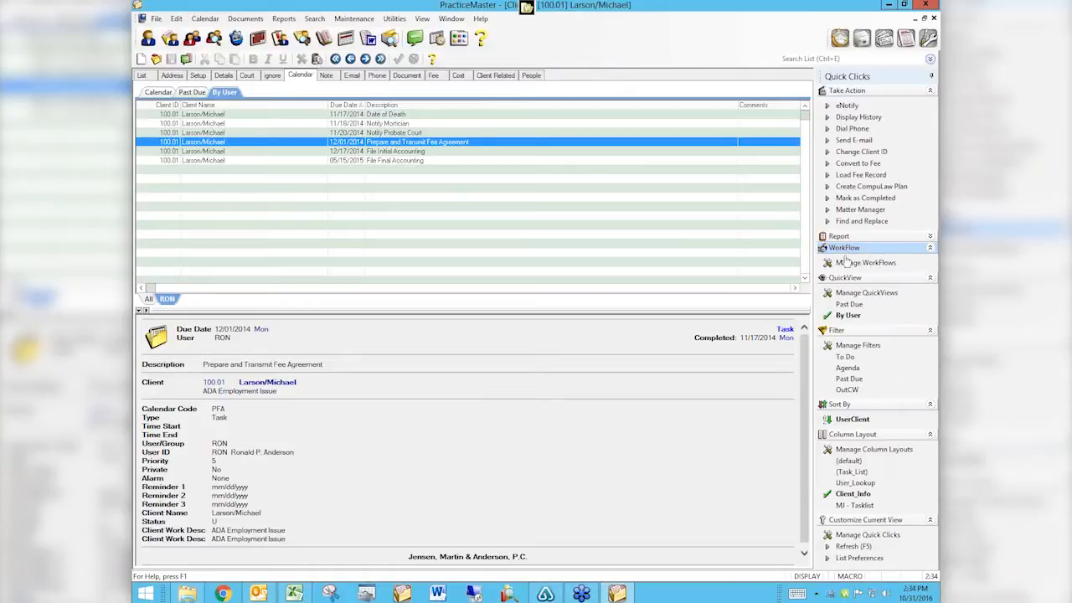
In the Calendar Quick Clicks manager, view the Fee Agreement Sent workflow's right-click options, then close the manager.
click(848, 266)
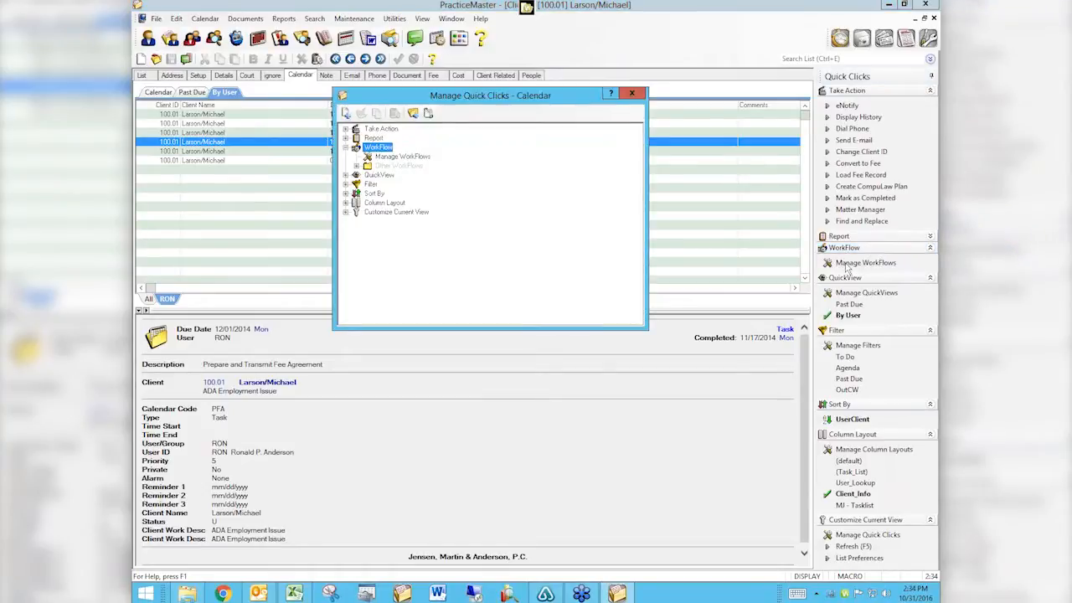
right_click(390, 149)
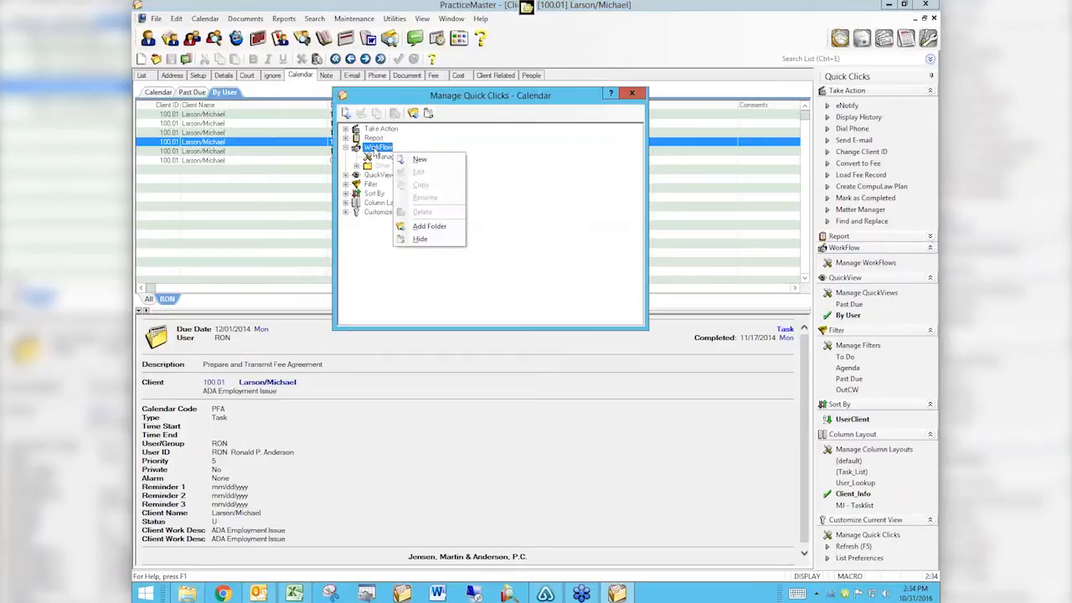
click(524, 170)
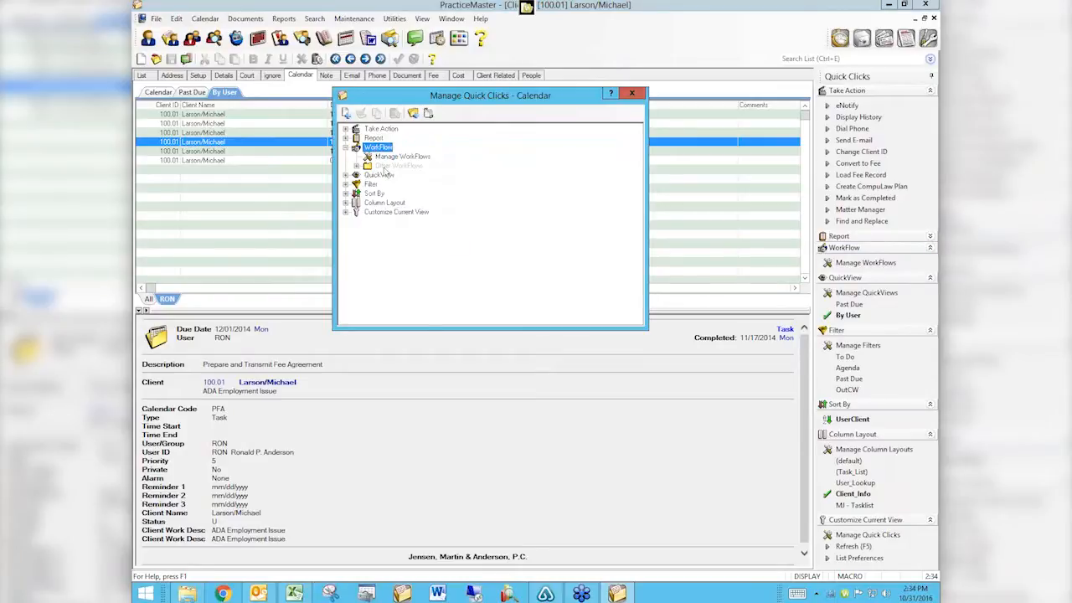
click(384, 158)
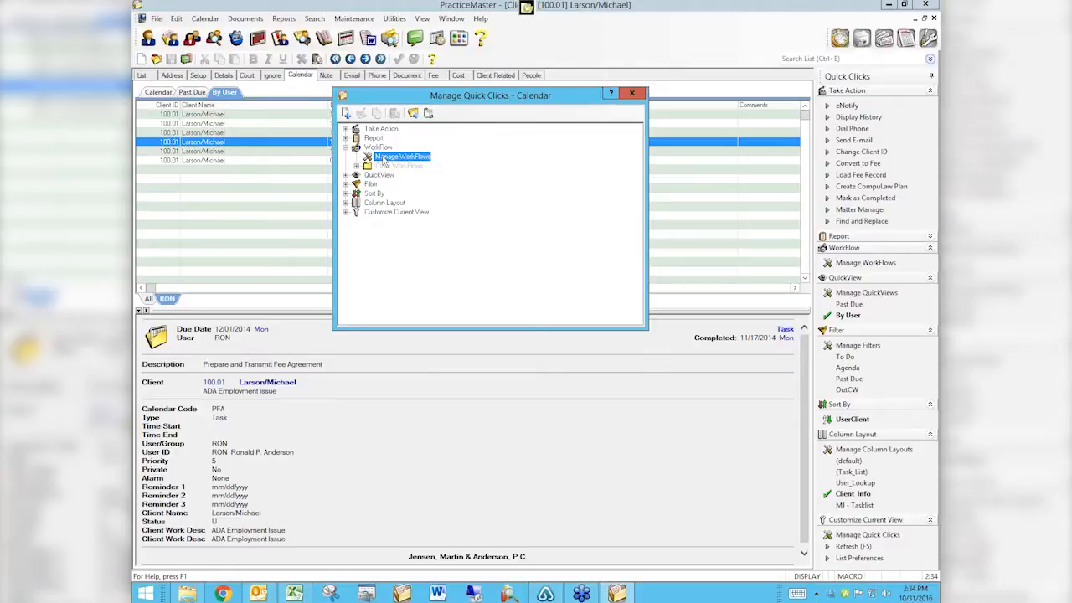
click(358, 166)
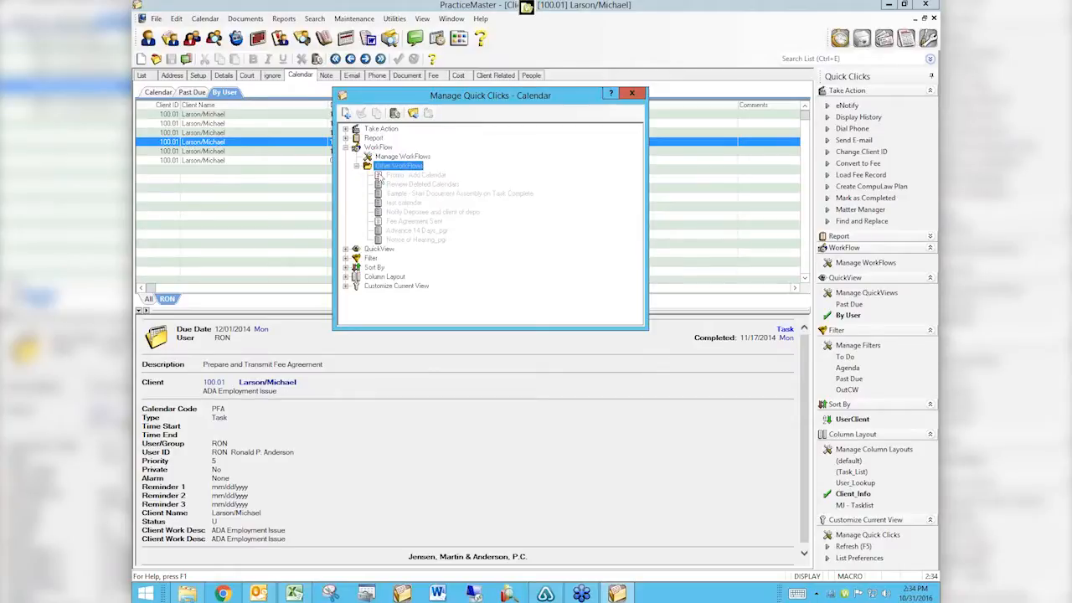
click(396, 222)
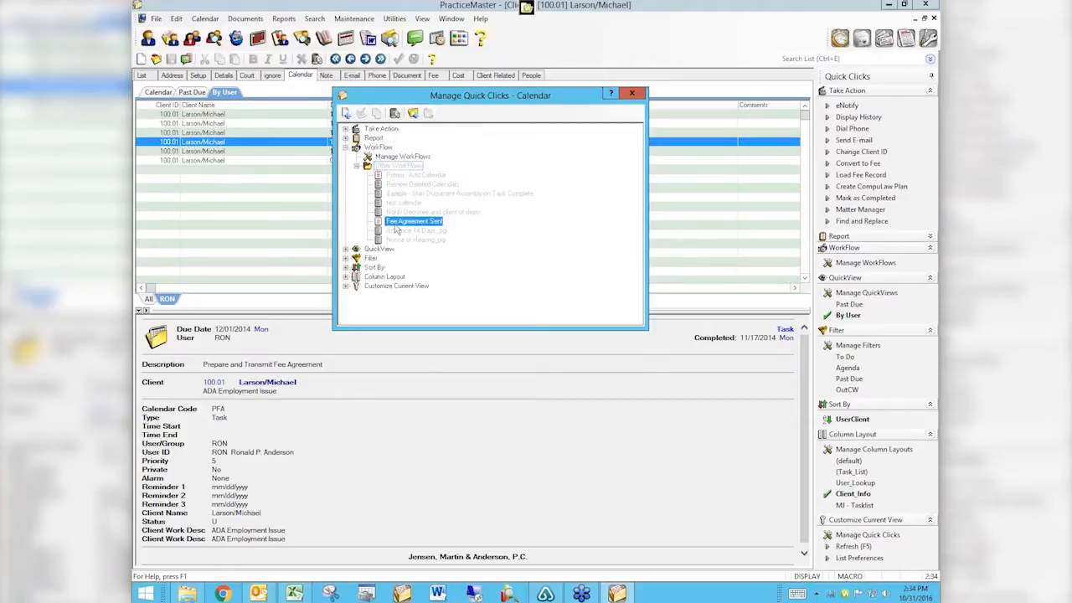
right_click(443, 225)
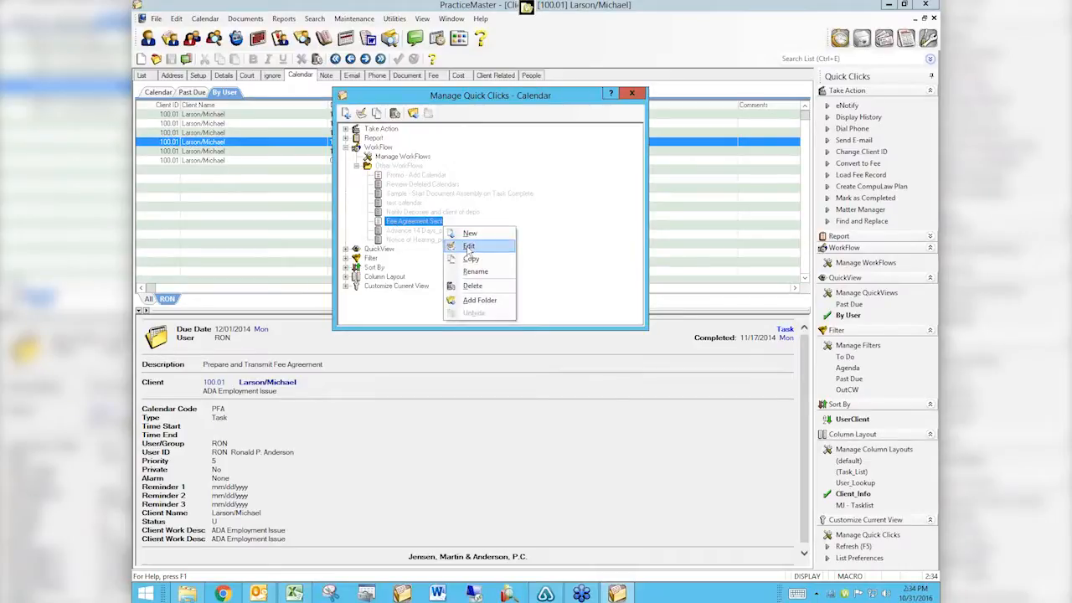
click(633, 97)
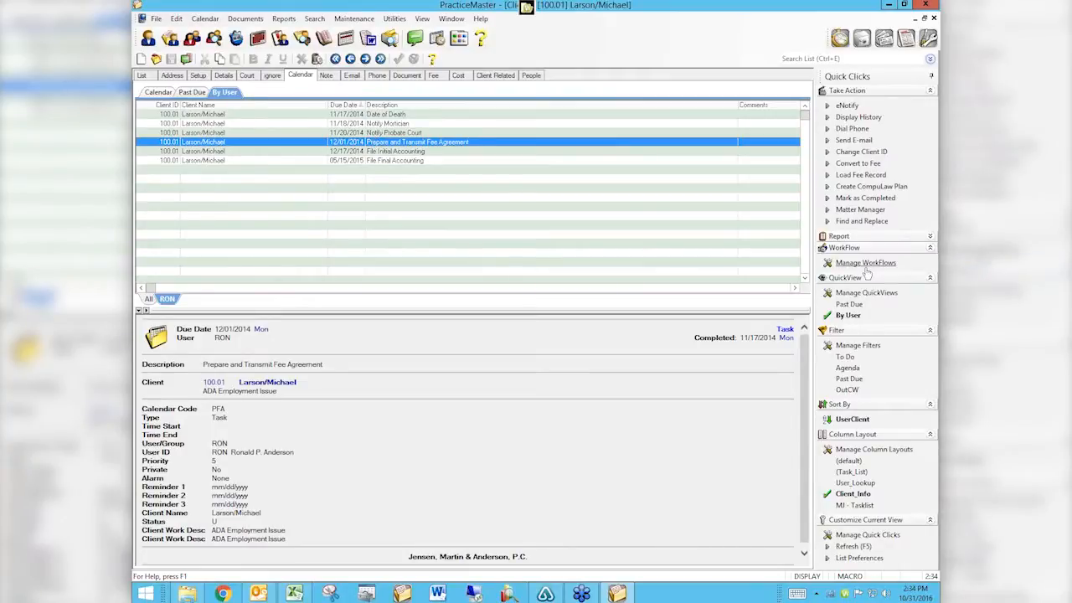
click(147, 76)
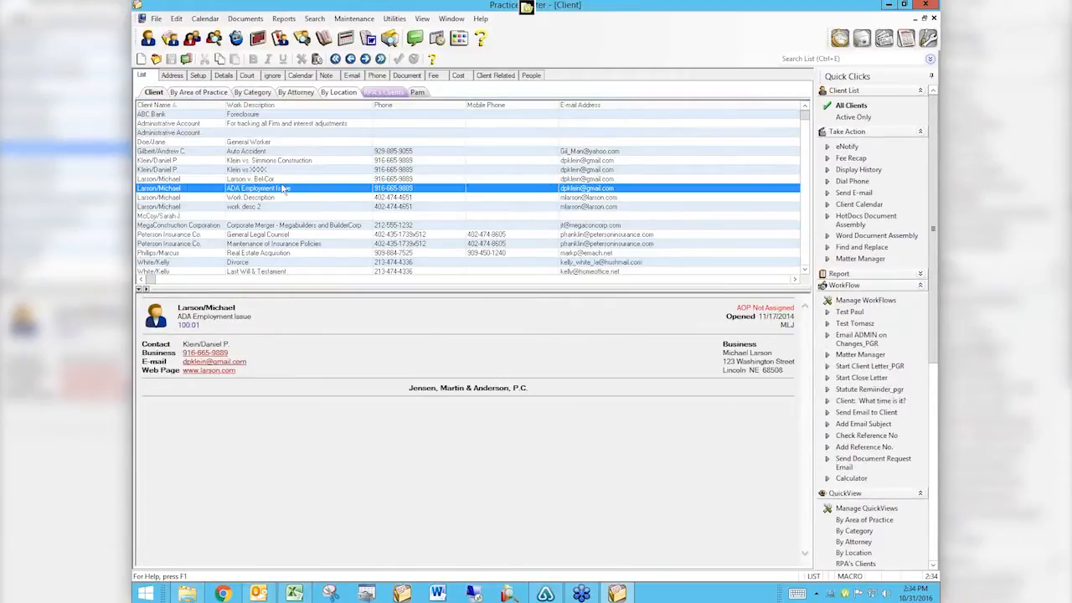
click(854, 303)
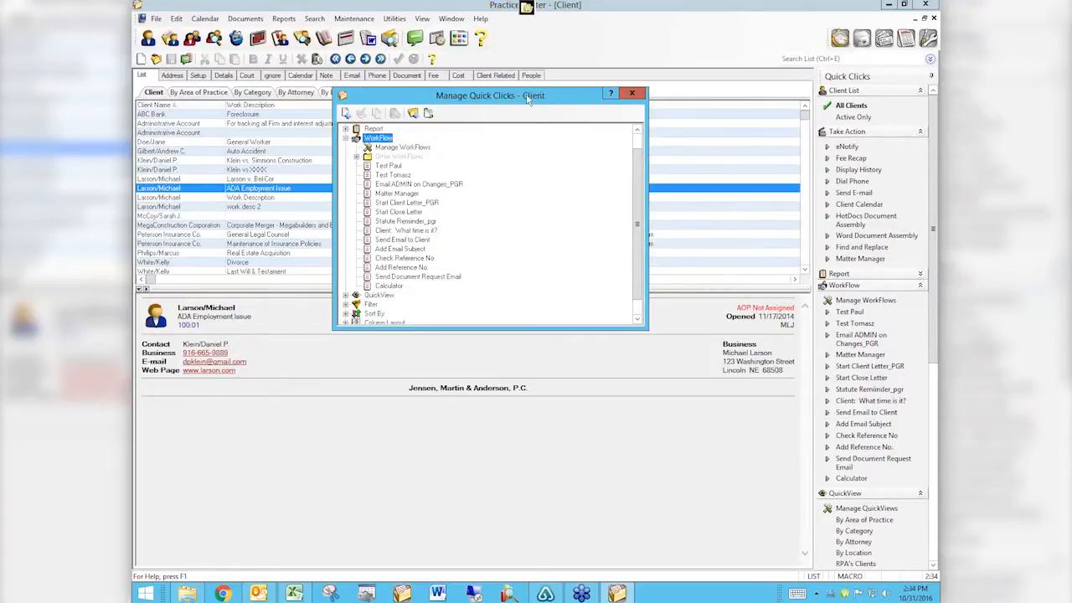
click(632, 93)
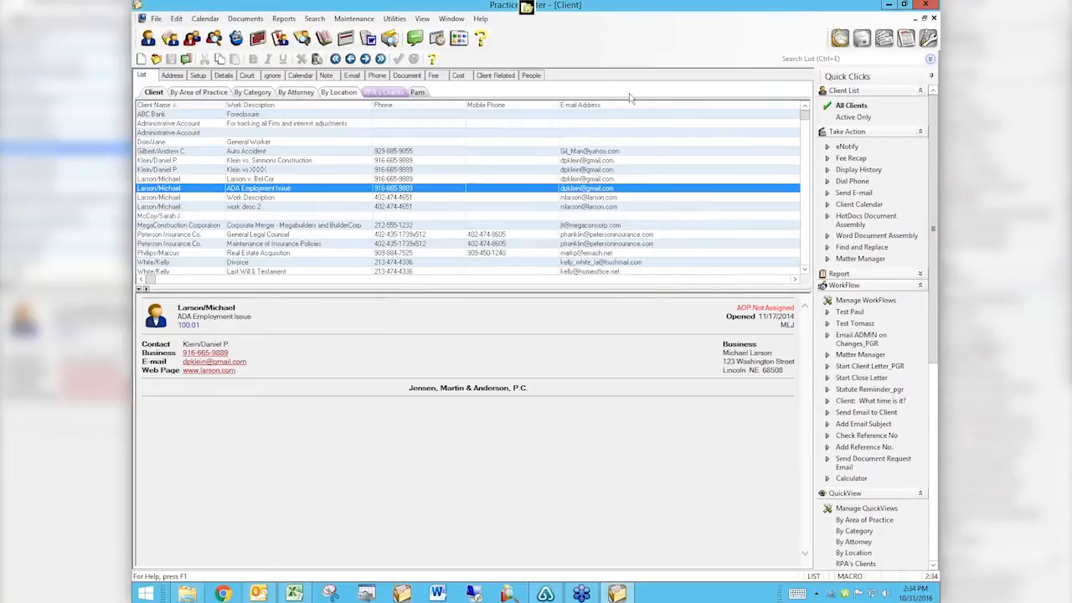
click(300, 76)
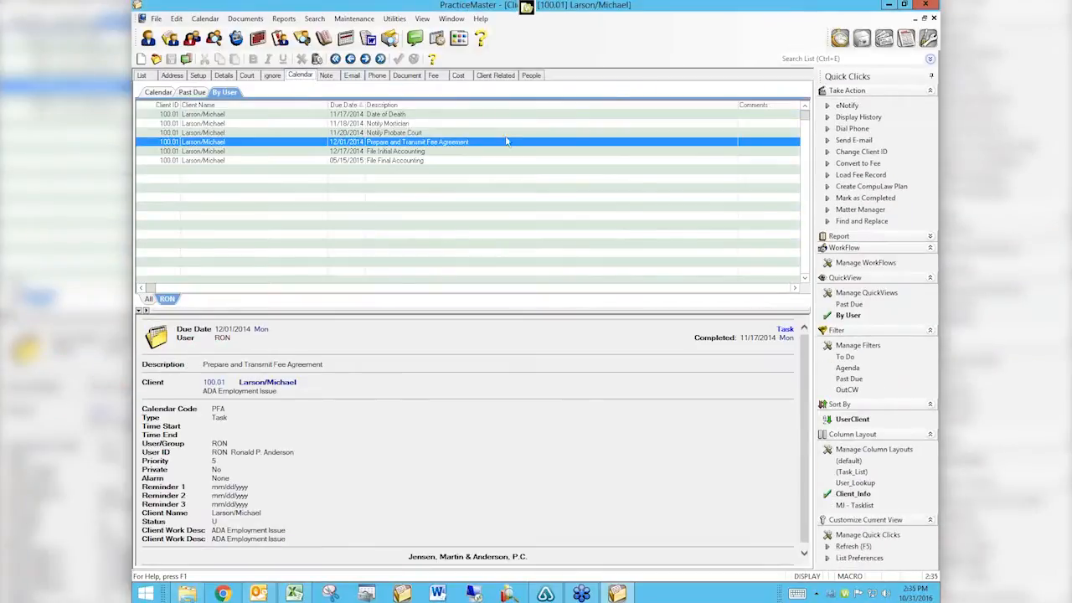
Reopen and close the Calendar Quick Clicks manager, then bring up Chrome's taskbar jump list.
click(856, 266)
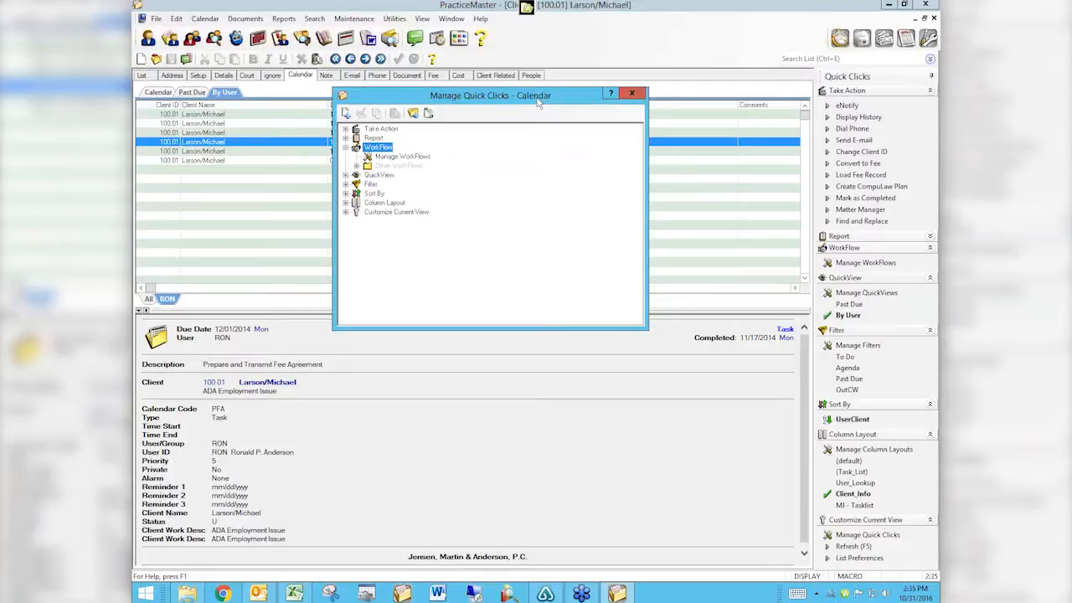
click(631, 95)
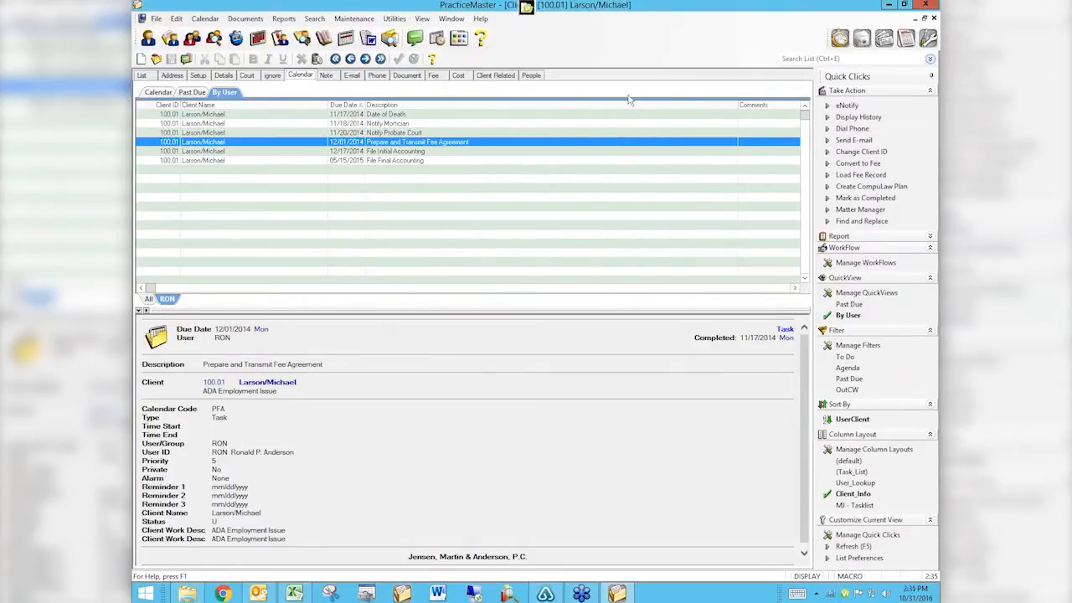
right_click(222, 593)
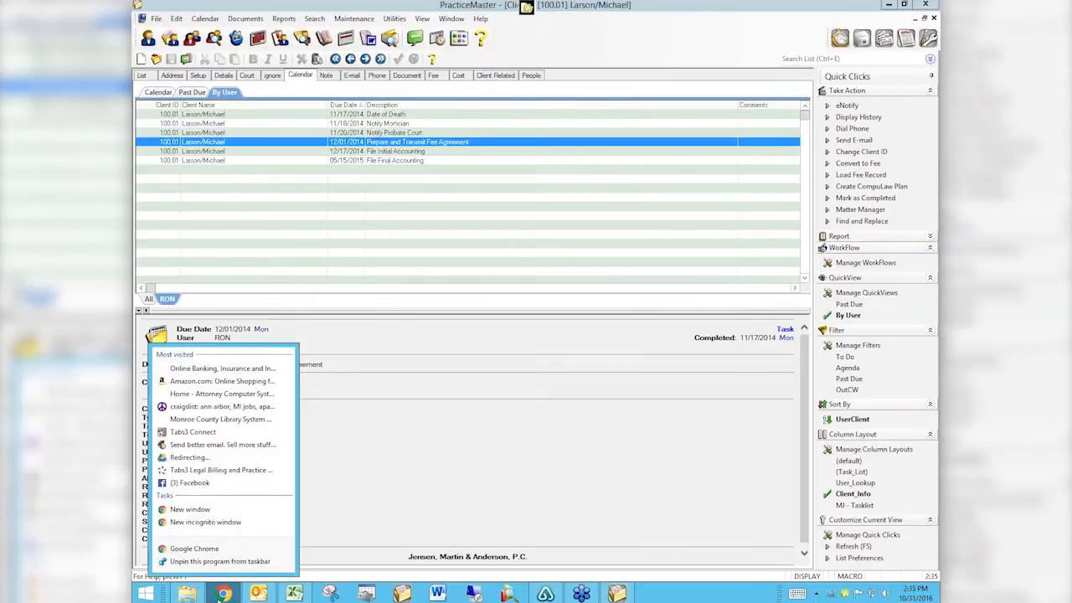
Open a new Chrome window and load attorneycomputersystems.com.
click(219, 551)
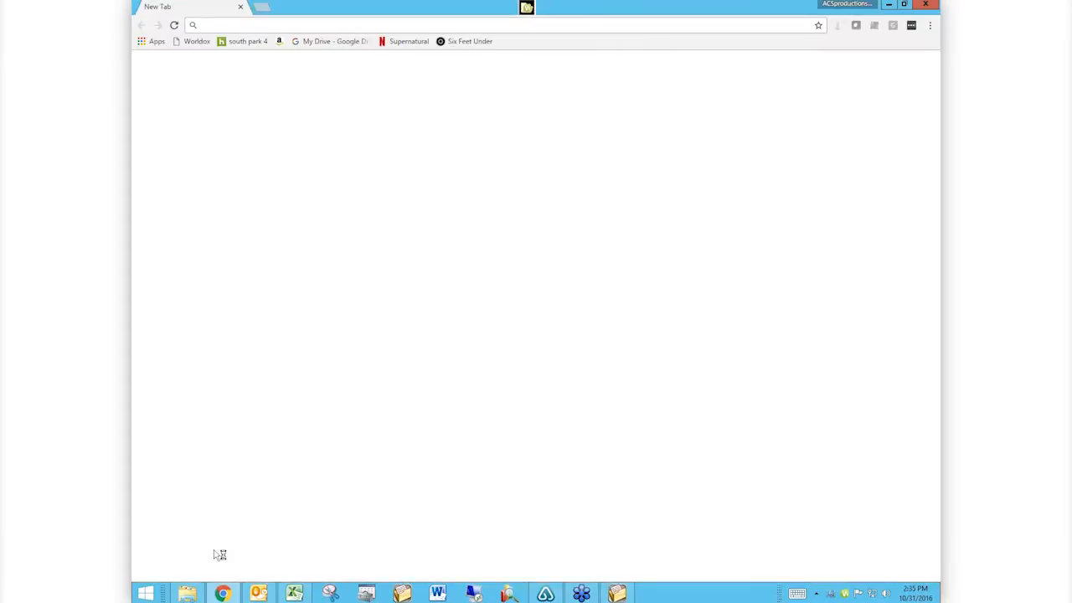
text(attorneycomputersystems.com)
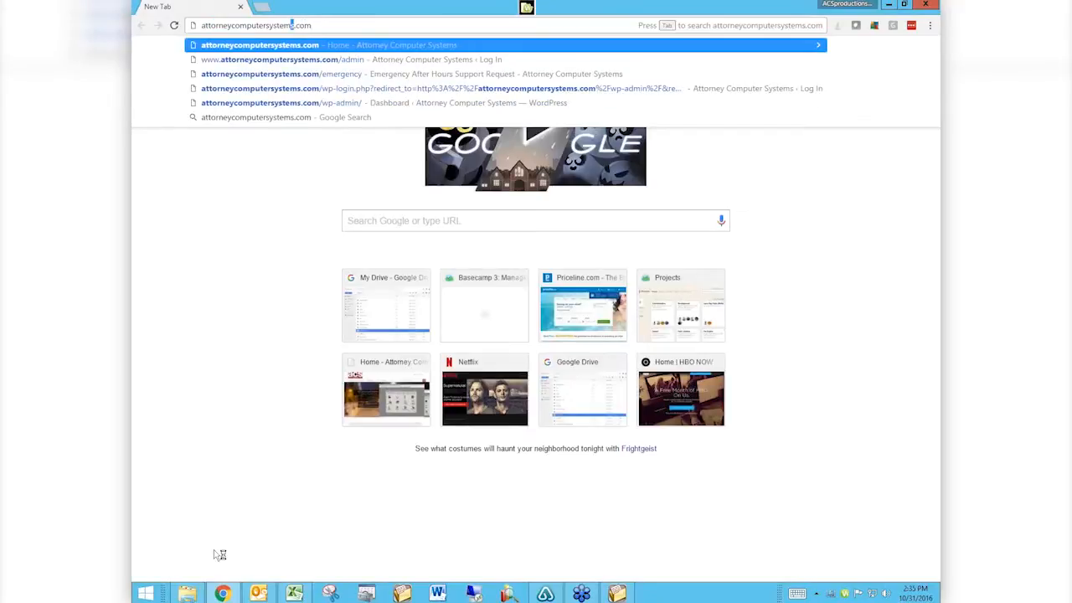
key(Return)
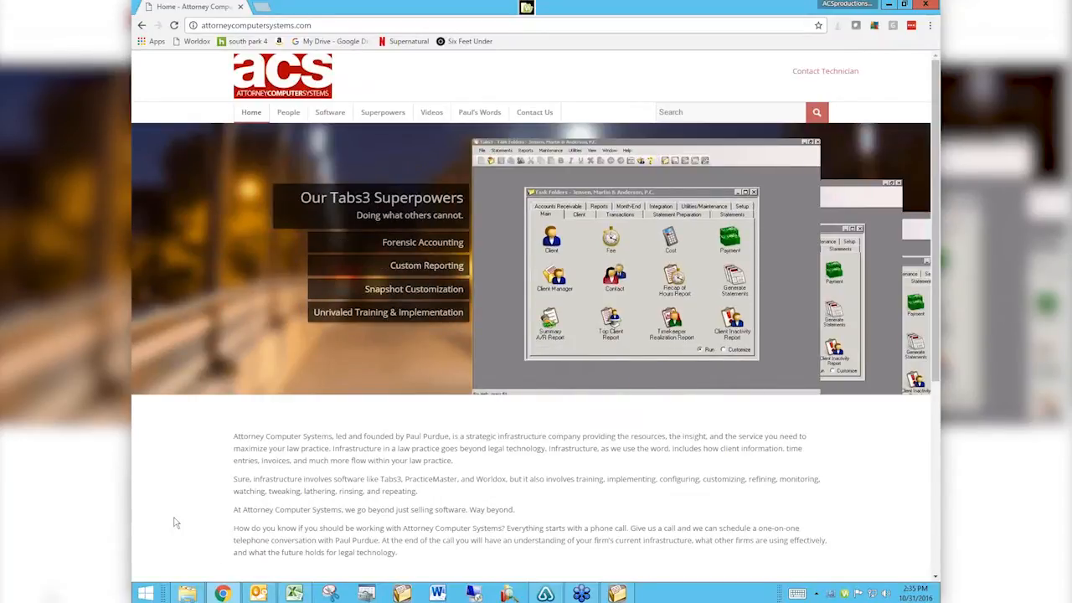
mouse_move(425, 116)
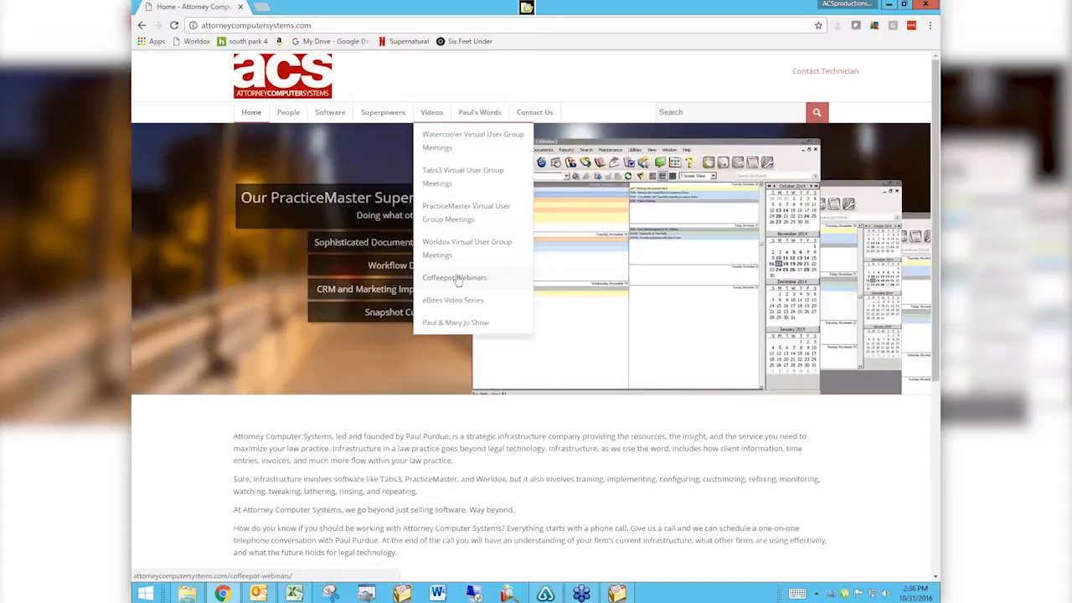
Open Videos > PracticeMaster Virtual User Group Meetings and scroll through the session videos and back up.
click(455, 218)
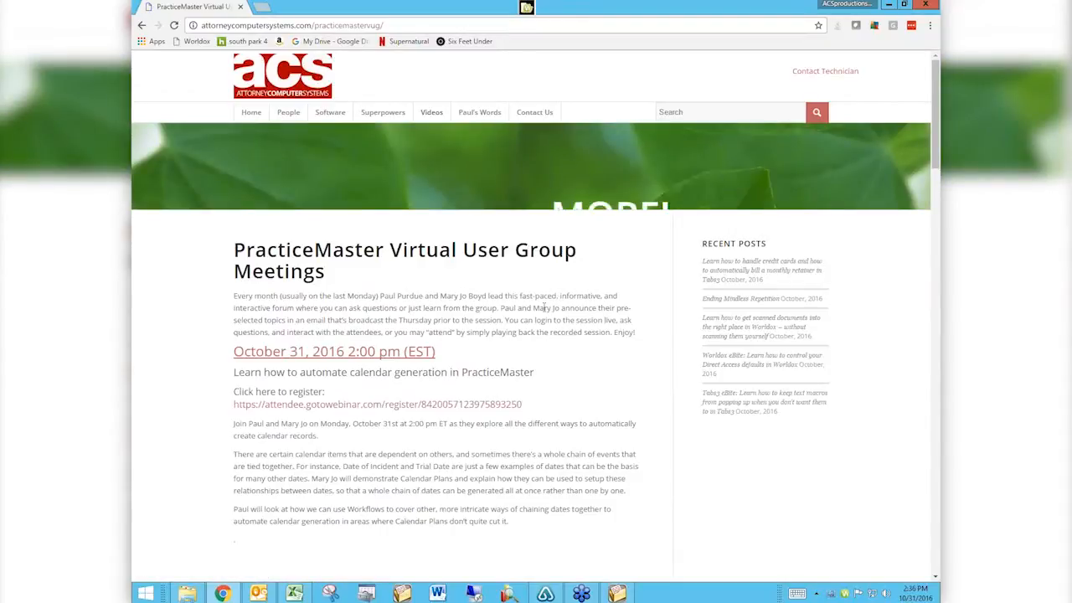
scroll(545, 309, down, 1)
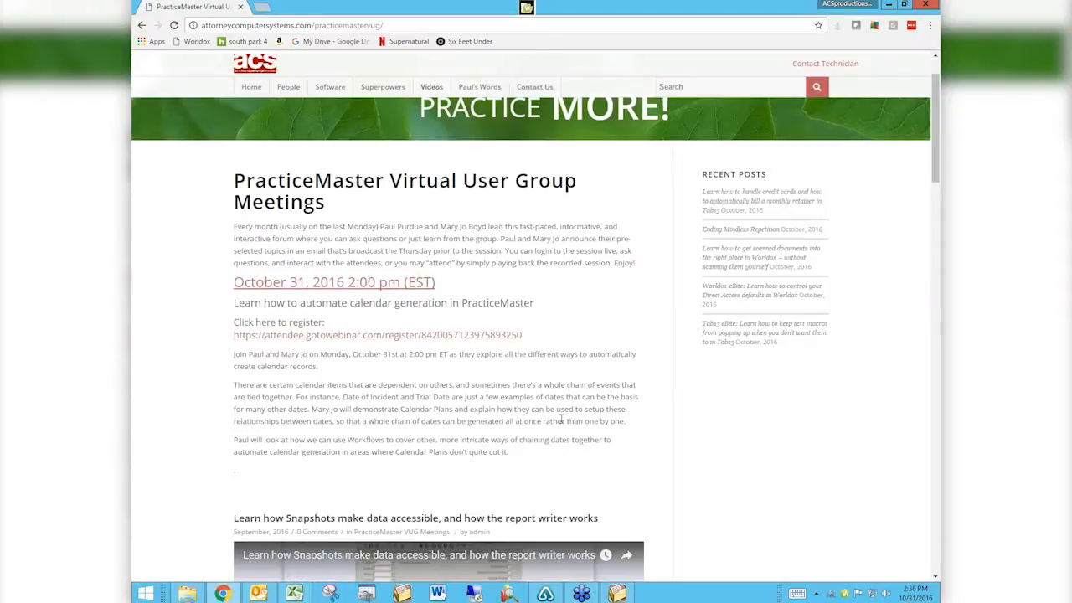
scroll(562, 420, down, 3)
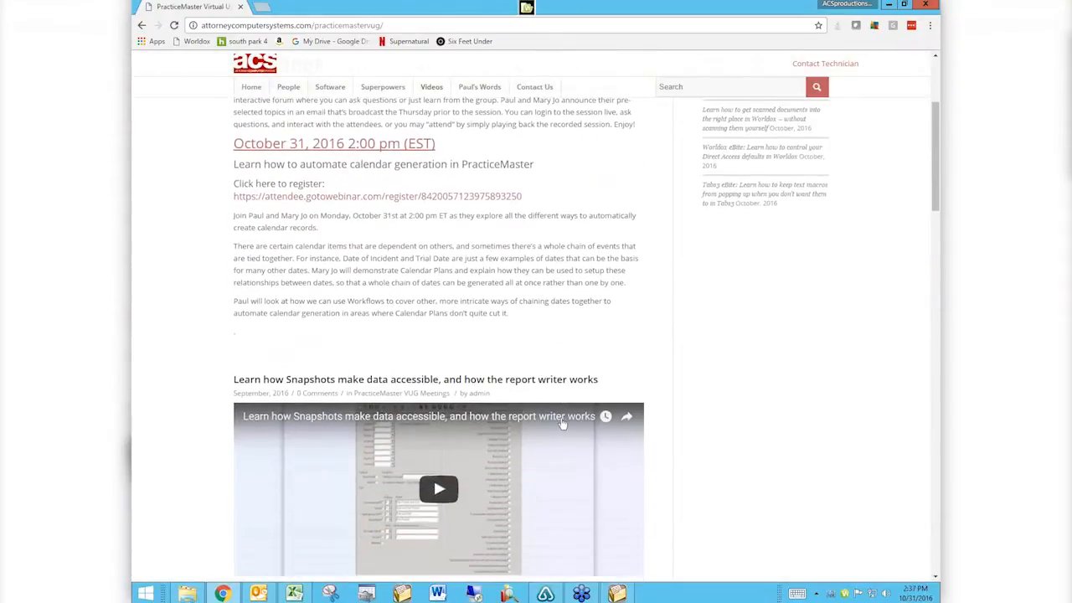
scroll(562, 424, down, 6)
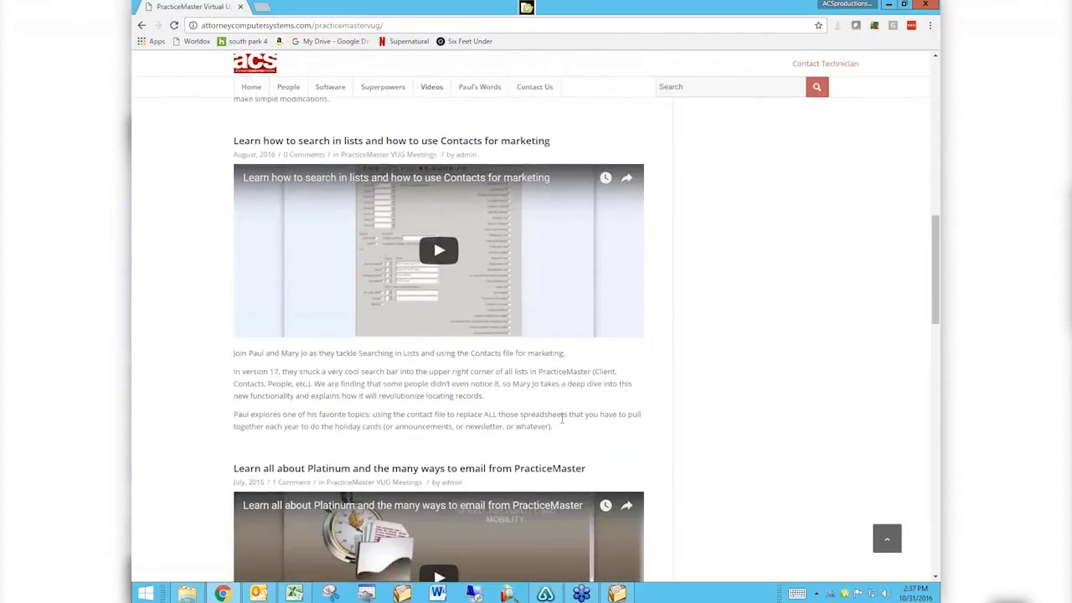
scroll(562, 420, down, 4)
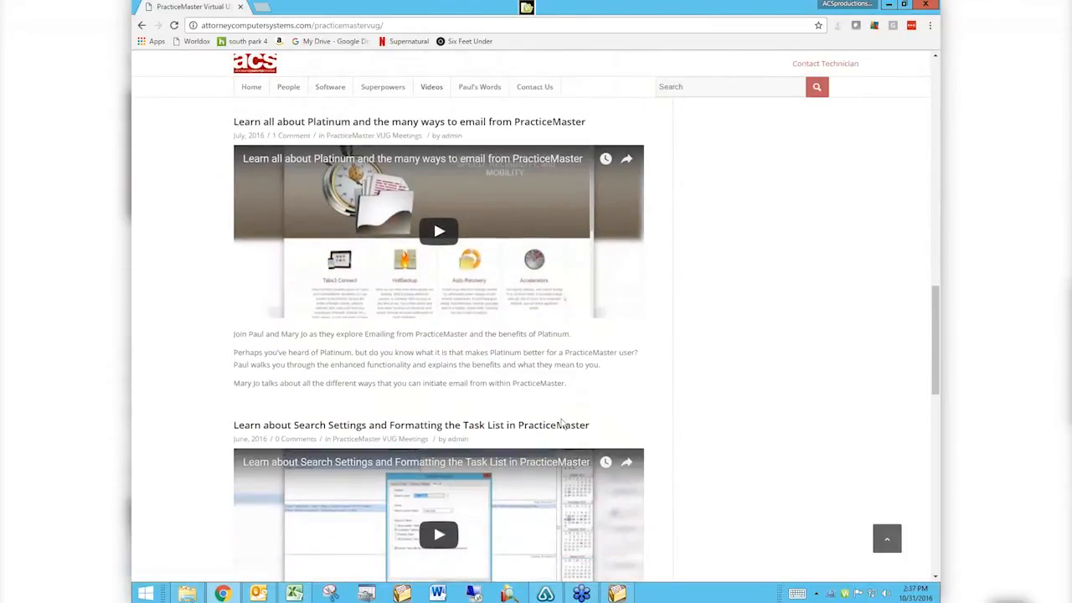
scroll(562, 423, up, 5)
scroll(562, 424, up, 8)
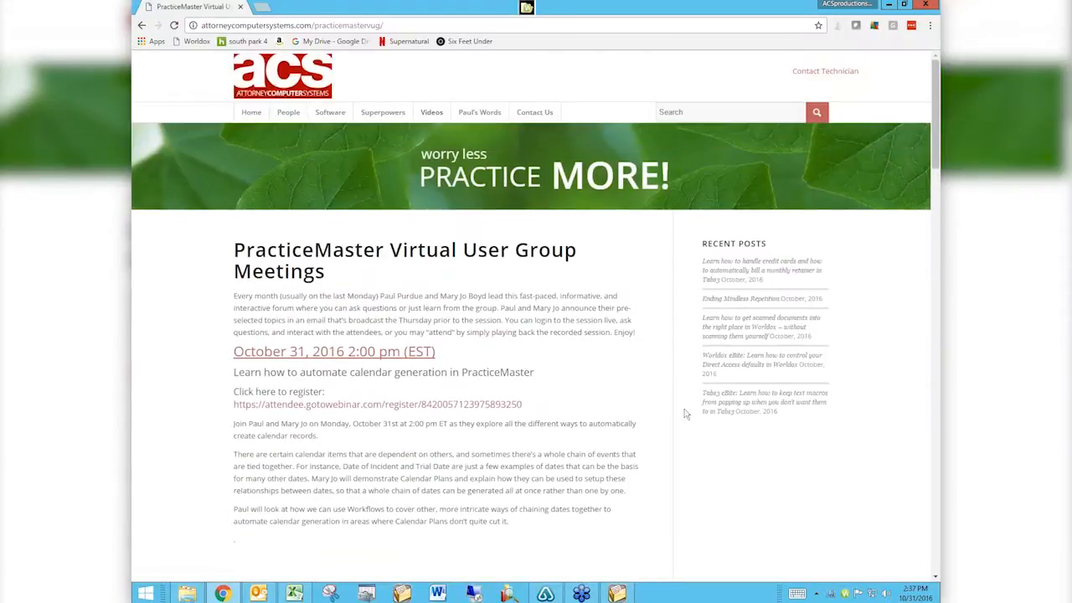
Search the website for 'email'.
click(691, 111)
text(email)
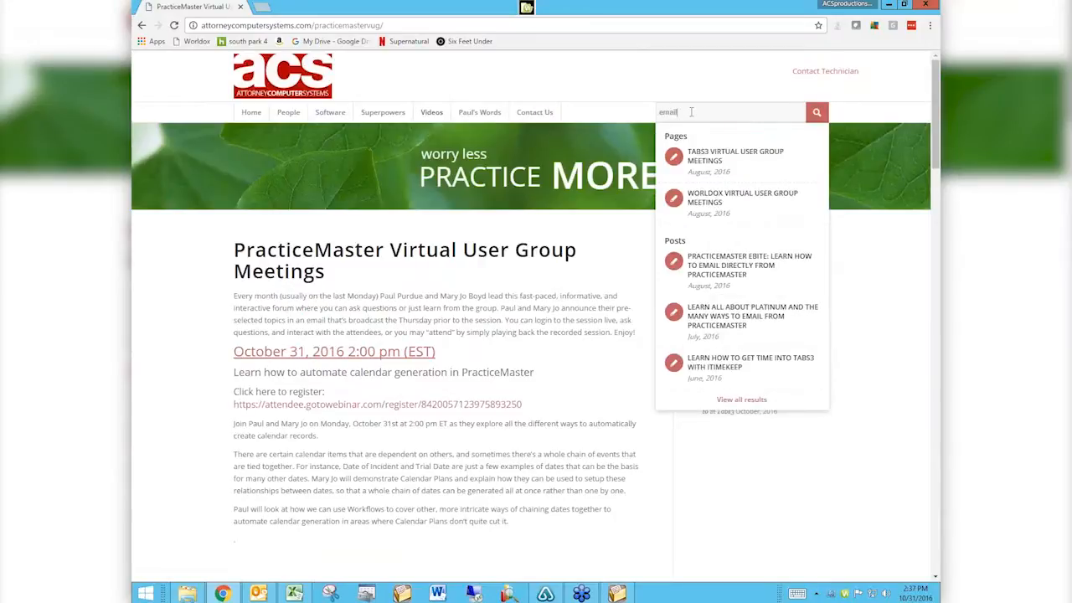
key(Return)
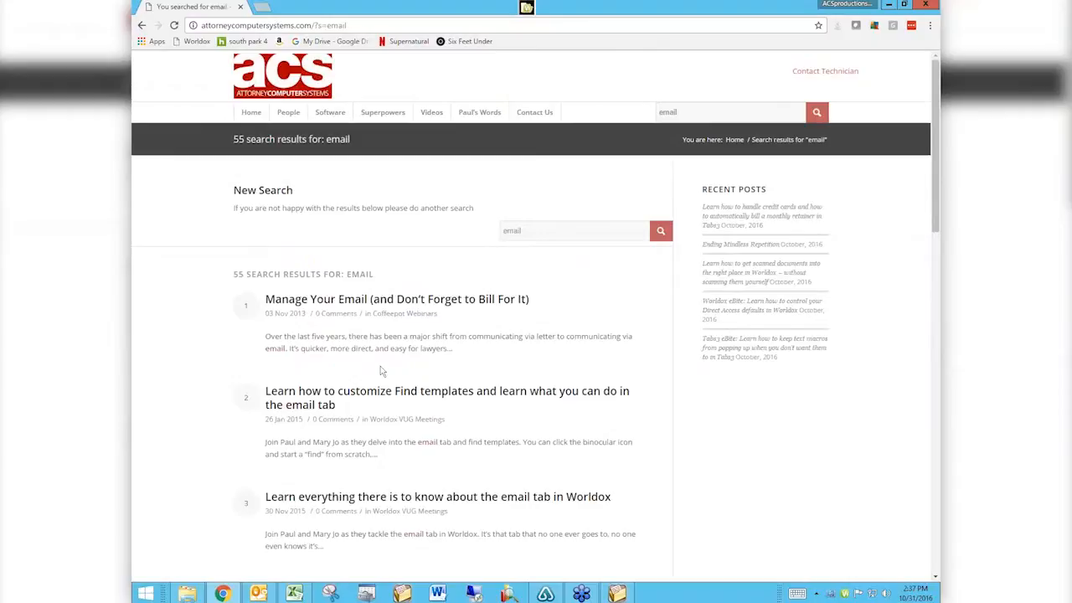
Open Trifecta.jpg from the Pictures folder in File Explorer.
click(187, 593)
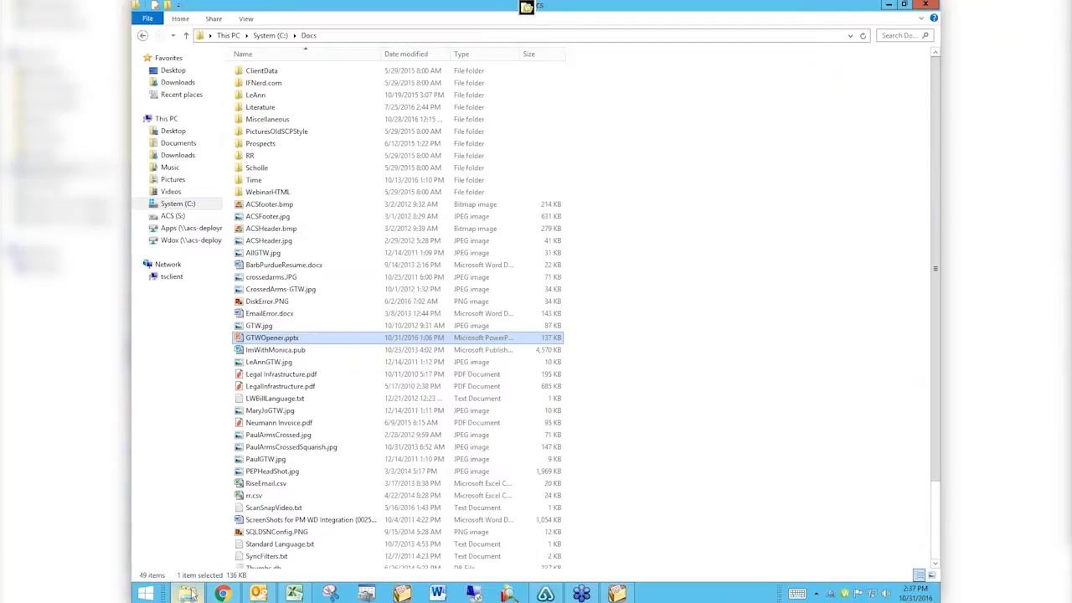
click(194, 594)
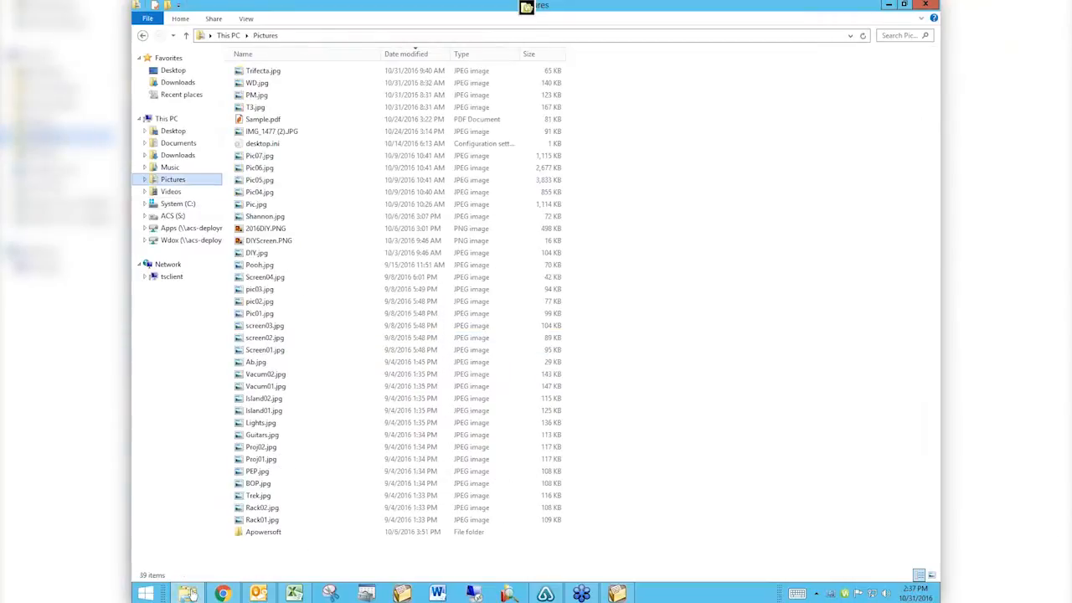
double_click(271, 72)
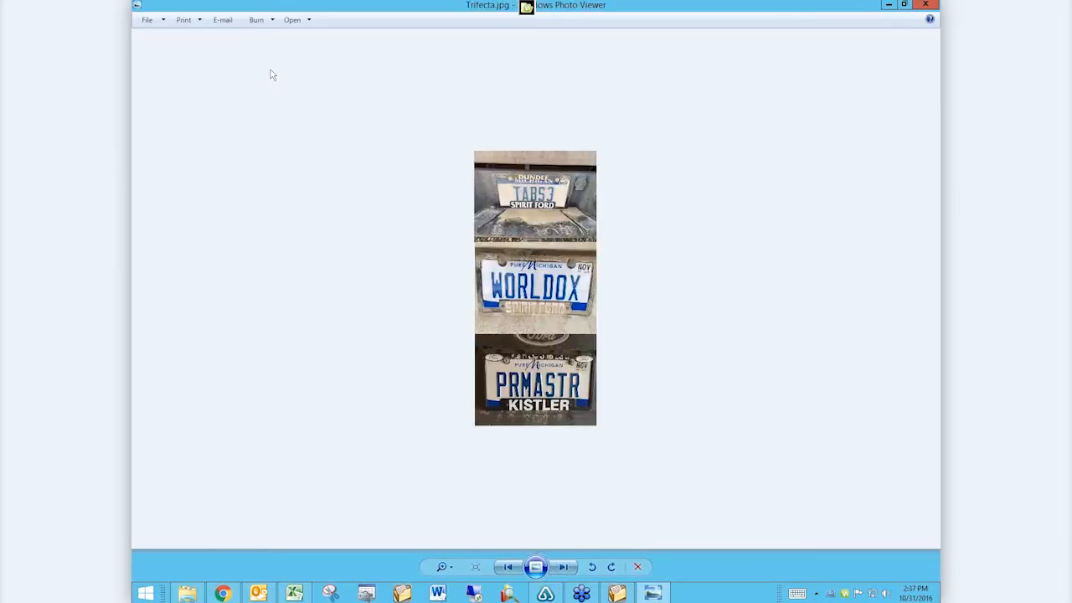